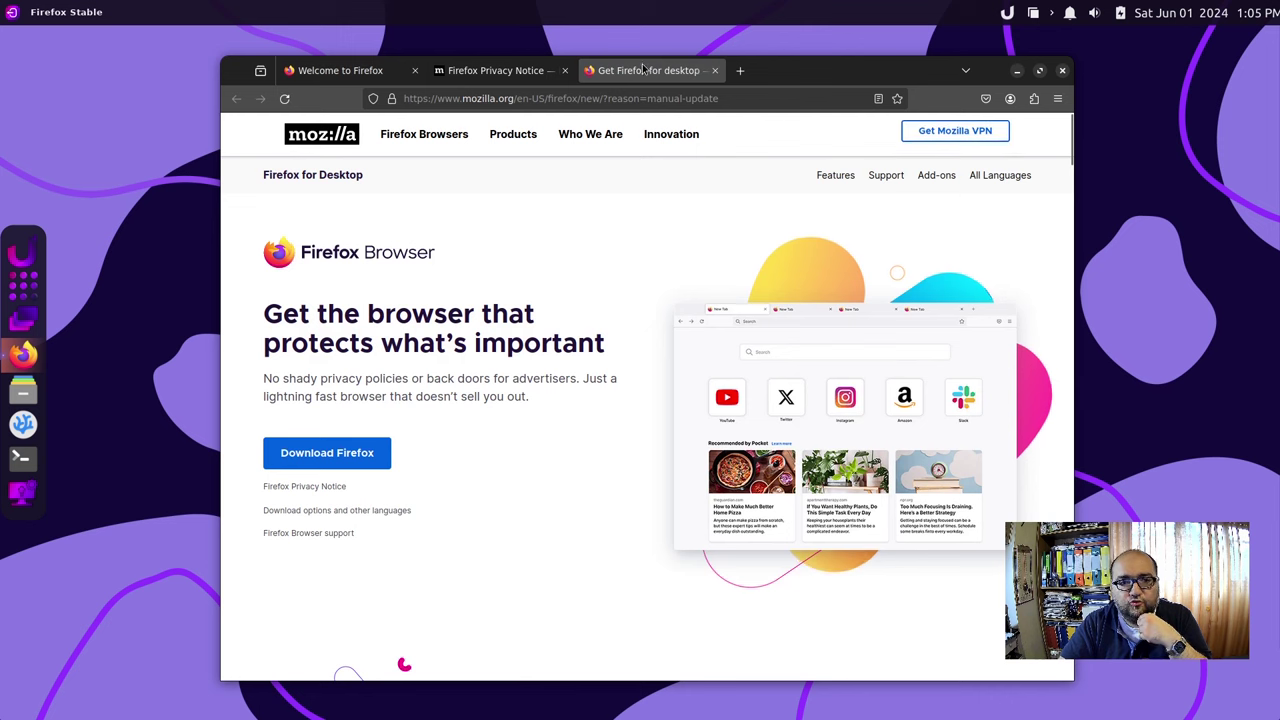
# Close the 'Get Firefox for desktop' tab, then close the Firefox window.
pyautogui.click(714, 70)
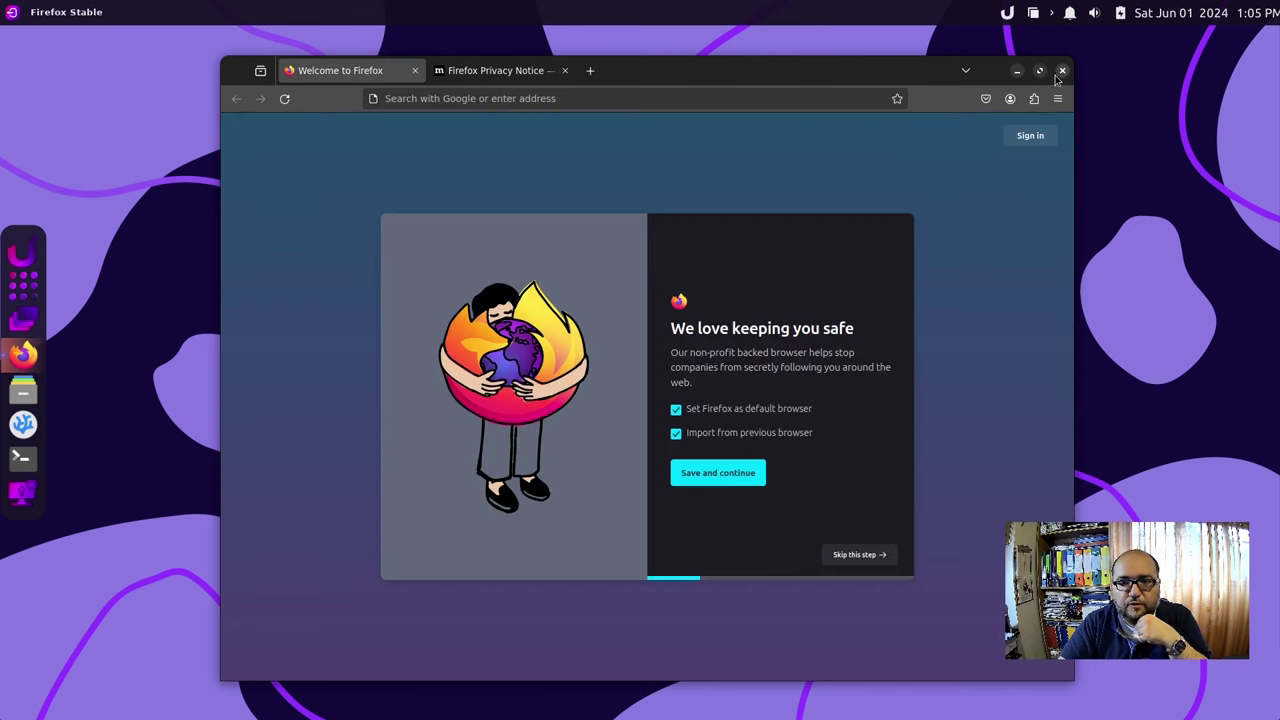
pyautogui.click(1062, 70)
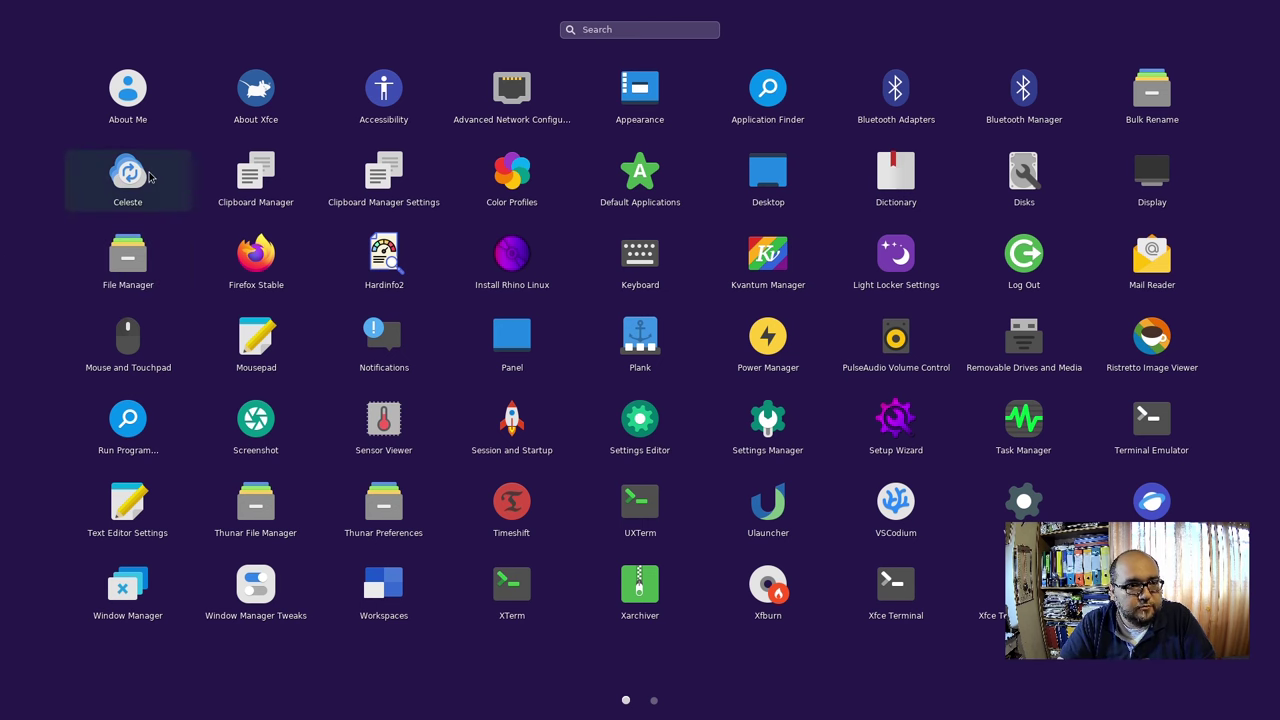
# Launch Celeste, browse the server types keeping Dropbox, then close the login window.
pyautogui.click(150, 177)
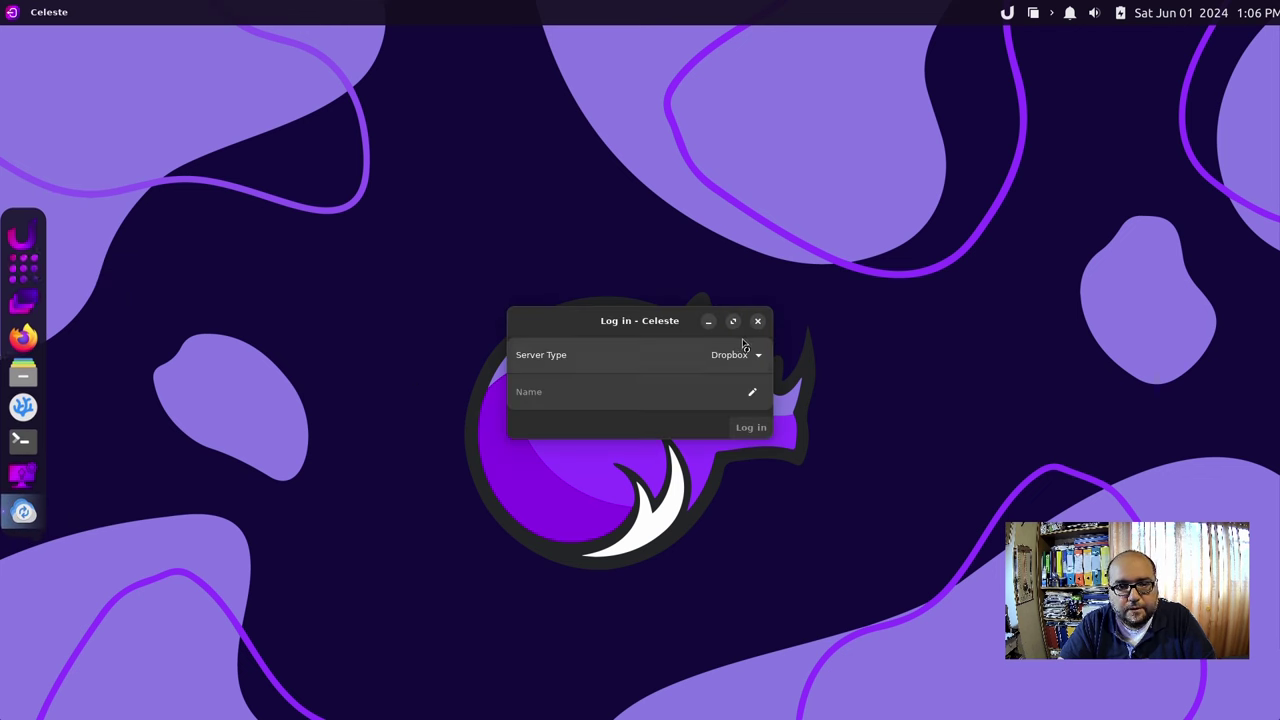
pyautogui.click(743, 354)
pyautogui.click(743, 362)
pyautogui.click(743, 362)
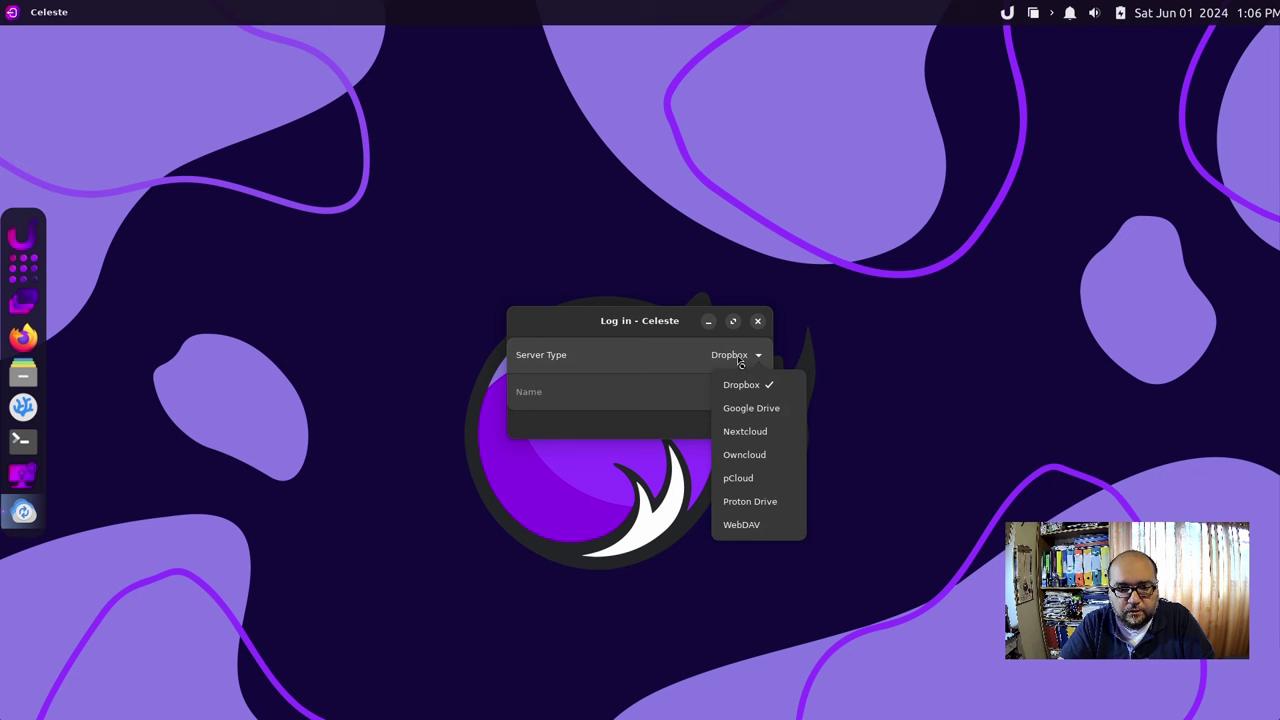
pyautogui.click(757, 320)
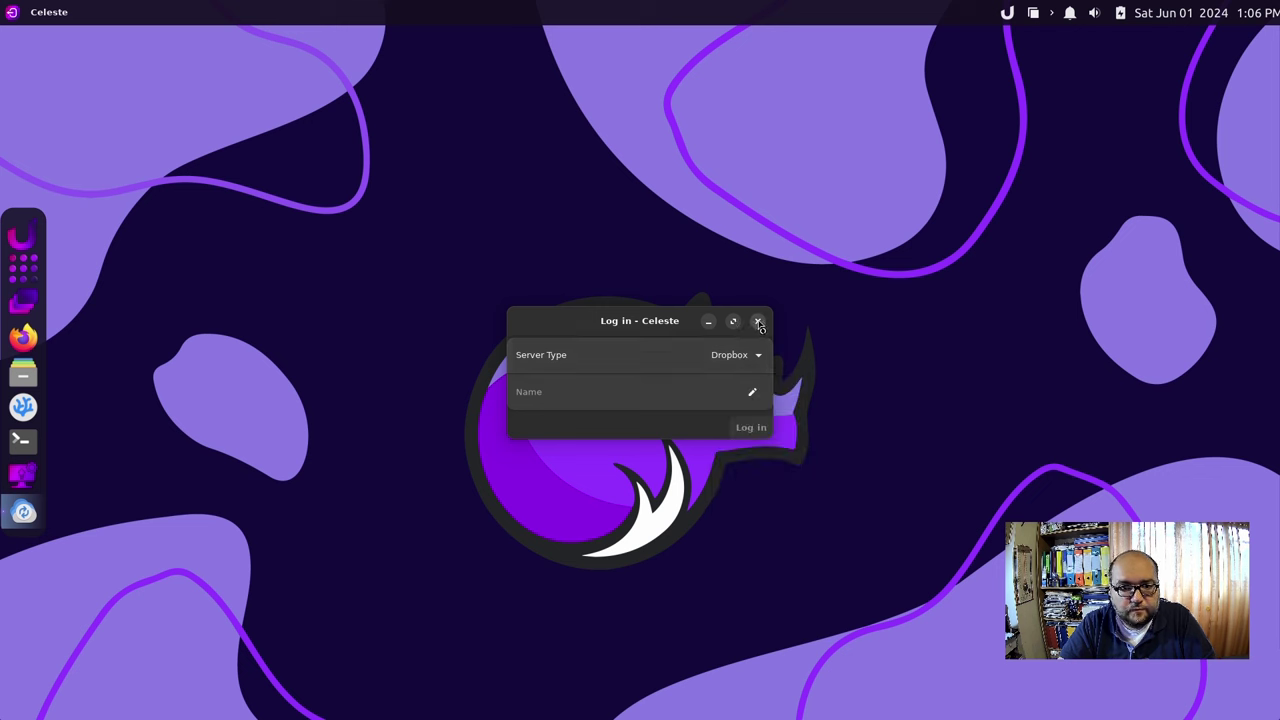
pyautogui.click(757, 320)
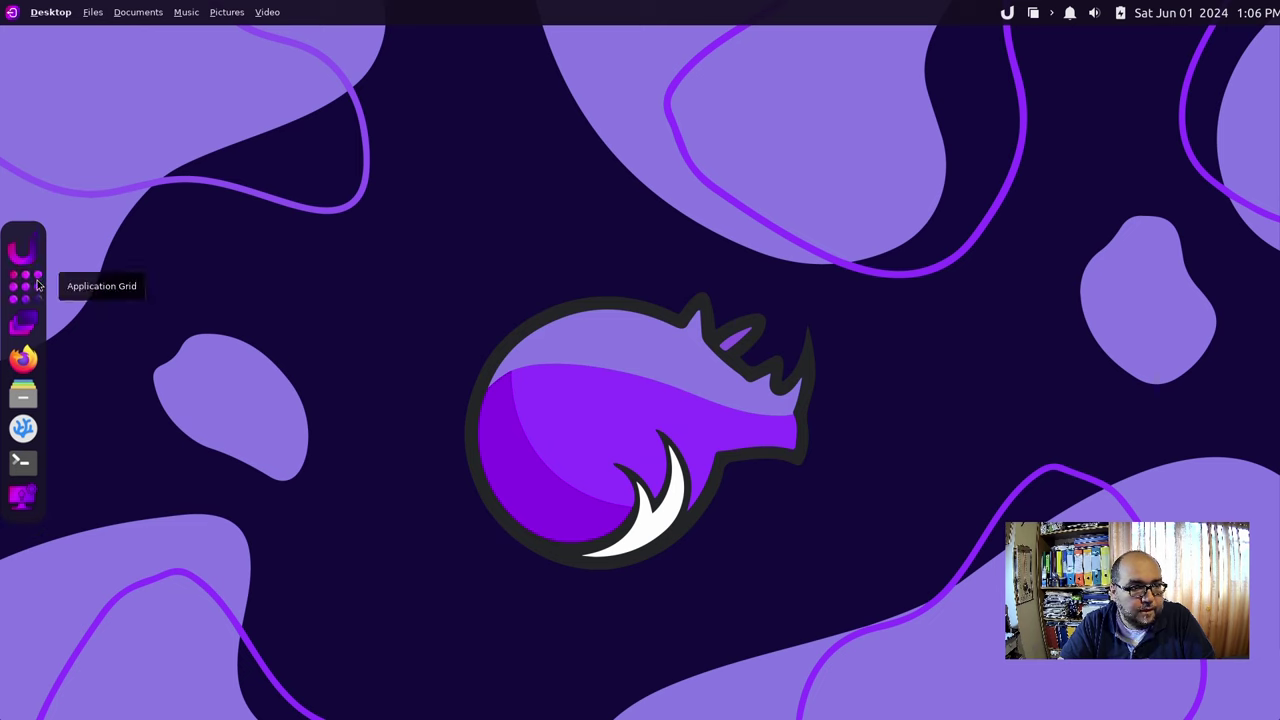
# Browse both pages of the application grid, dismiss it, and launch VSCodium.
pyautogui.press('super')
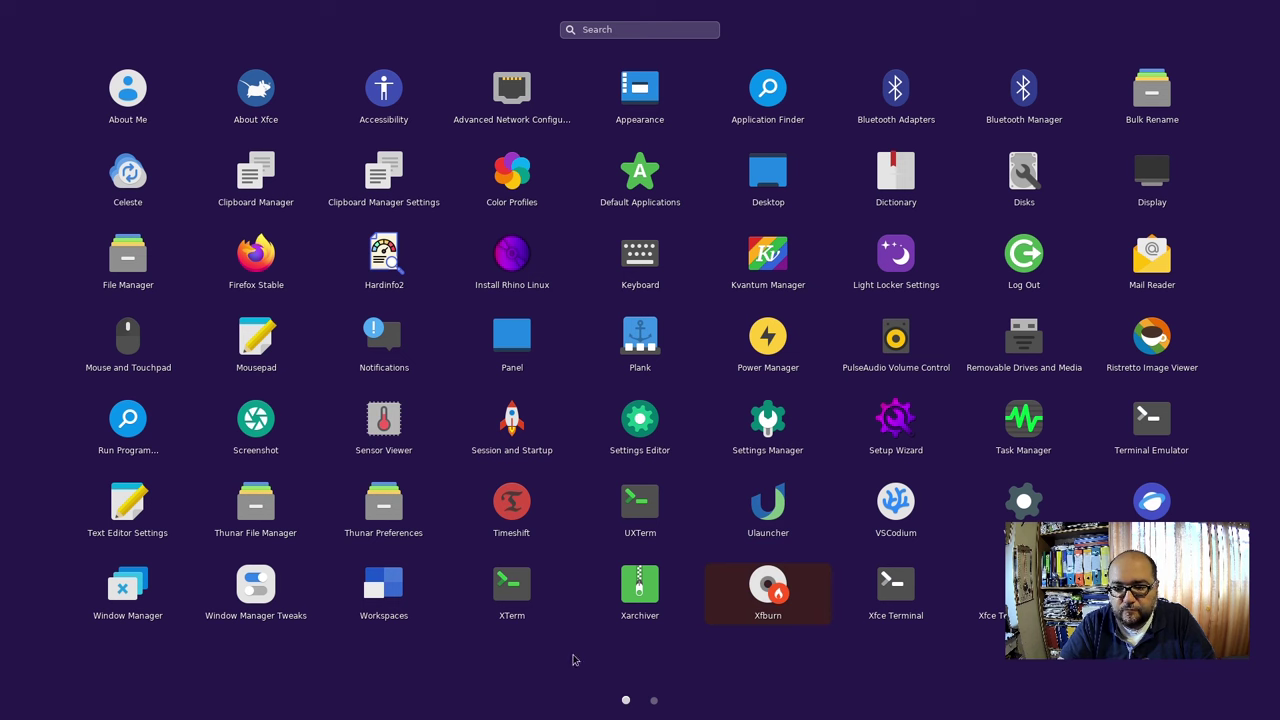
pyautogui.click(654, 701)
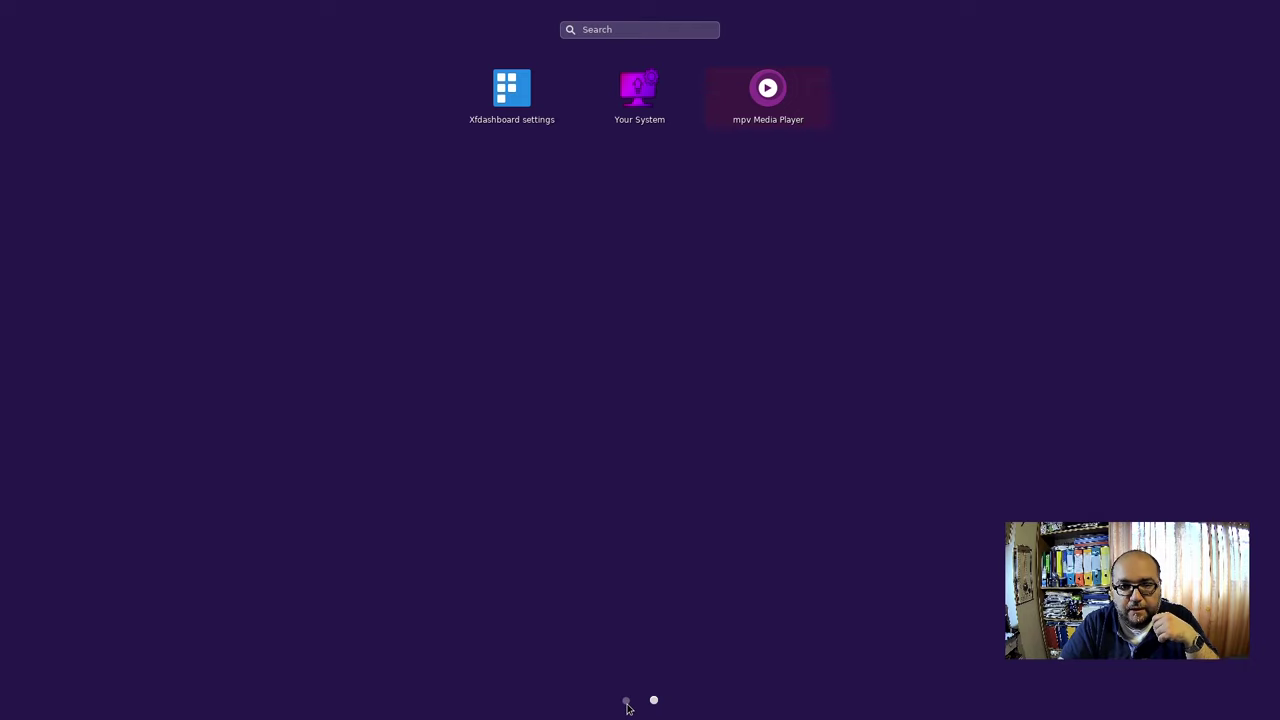
pyautogui.click(626, 703)
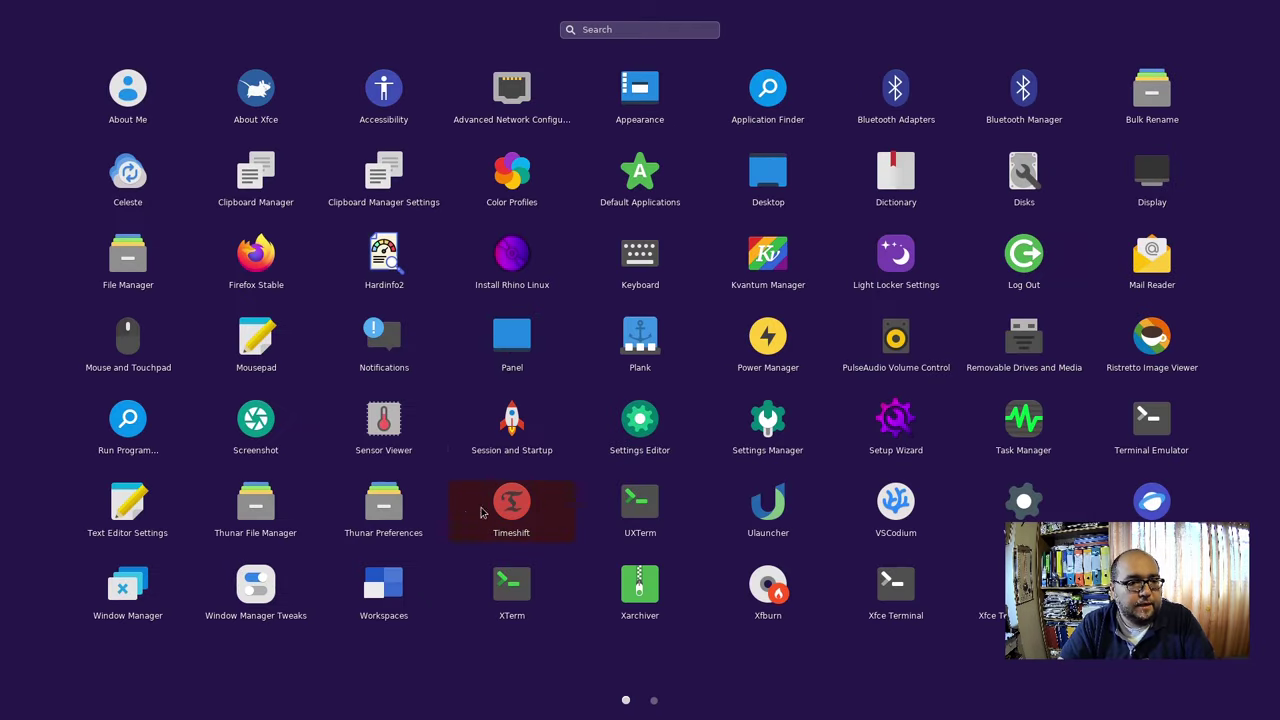
pyautogui.press('Escape')
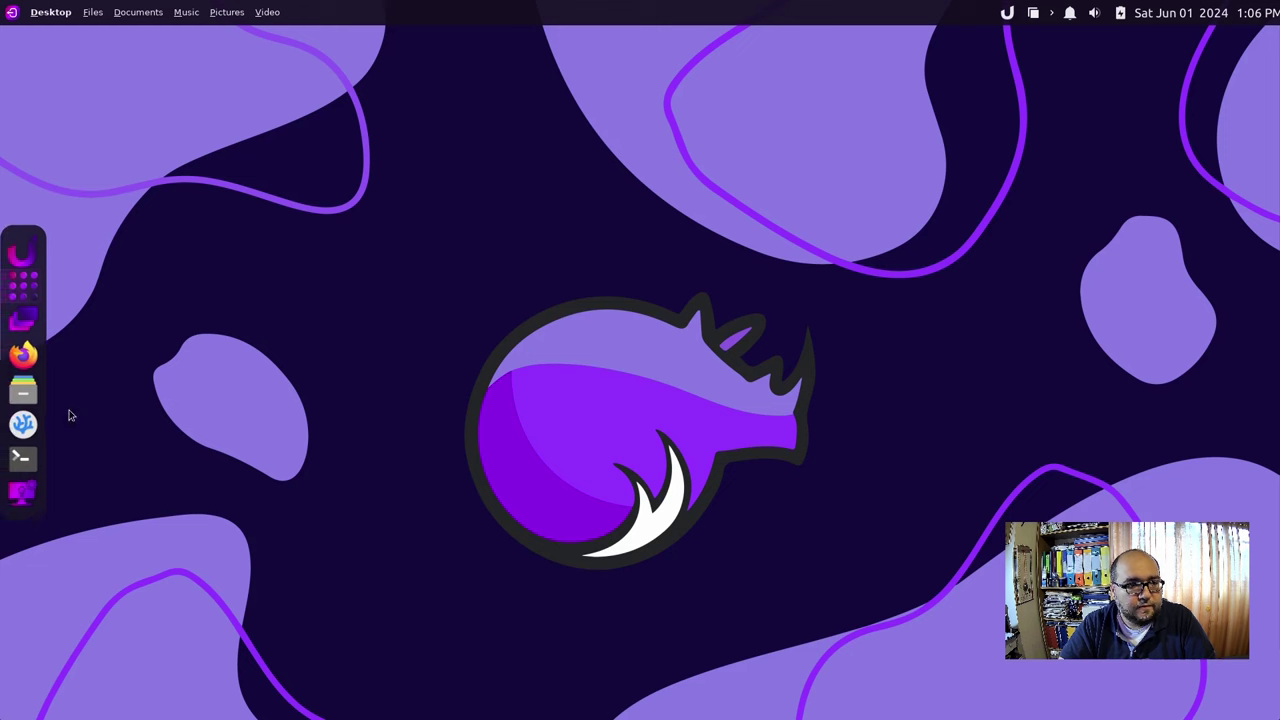
pyautogui.click(35, 427)
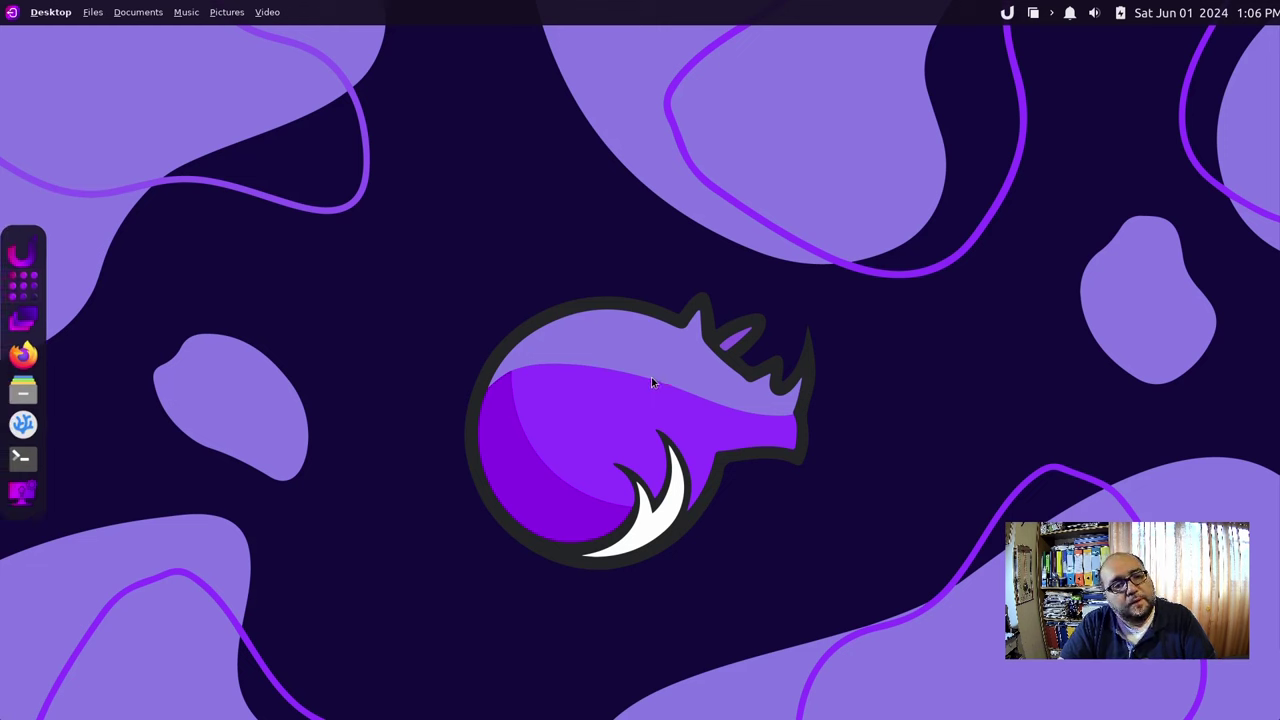
# Launch the file manager, minimize VSCodium, and centre the file manager window.
pyautogui.click(21, 393)
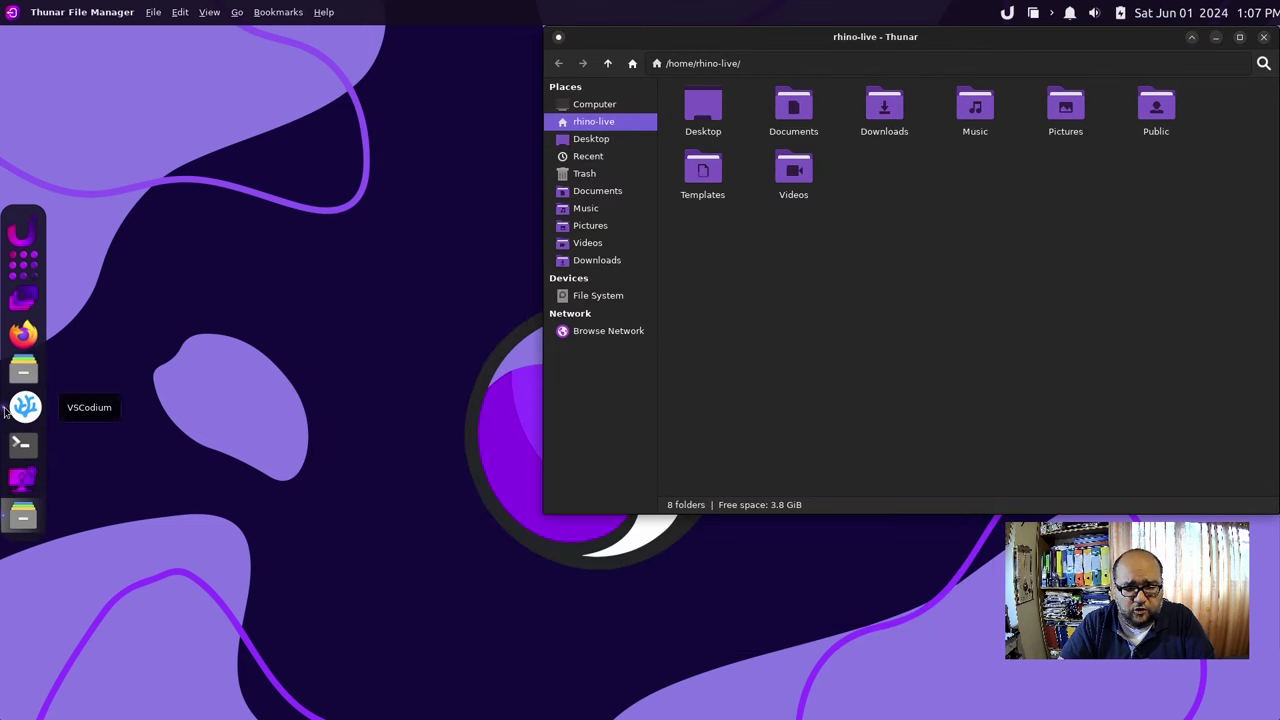
pyautogui.click(23, 405)
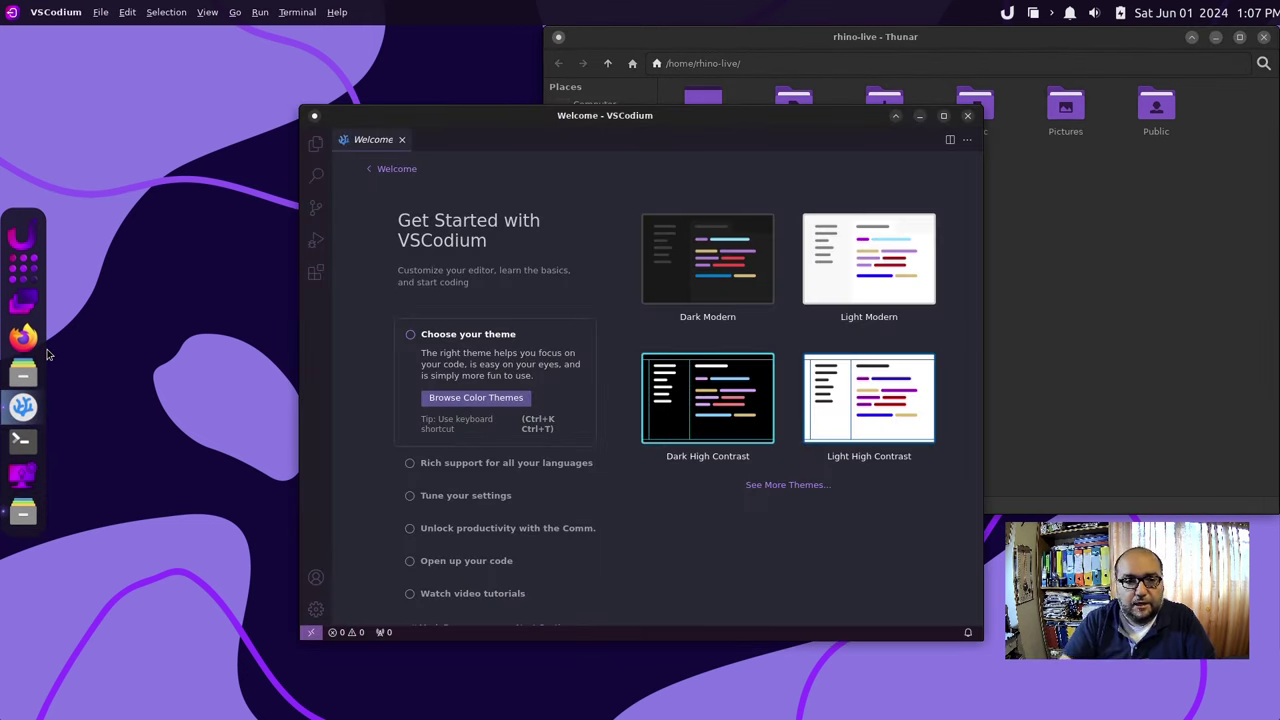
pyautogui.click(919, 119)
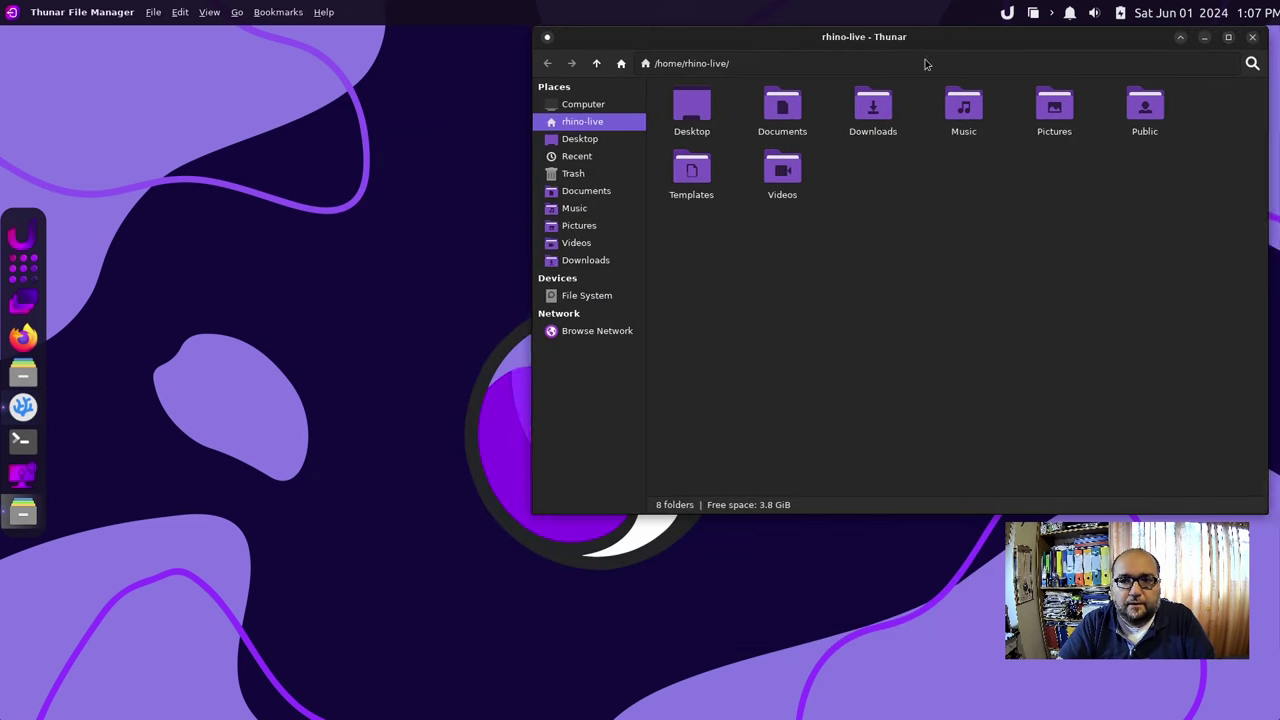
pyautogui.moveTo(930, 42); pyautogui.dragTo(629, 137)
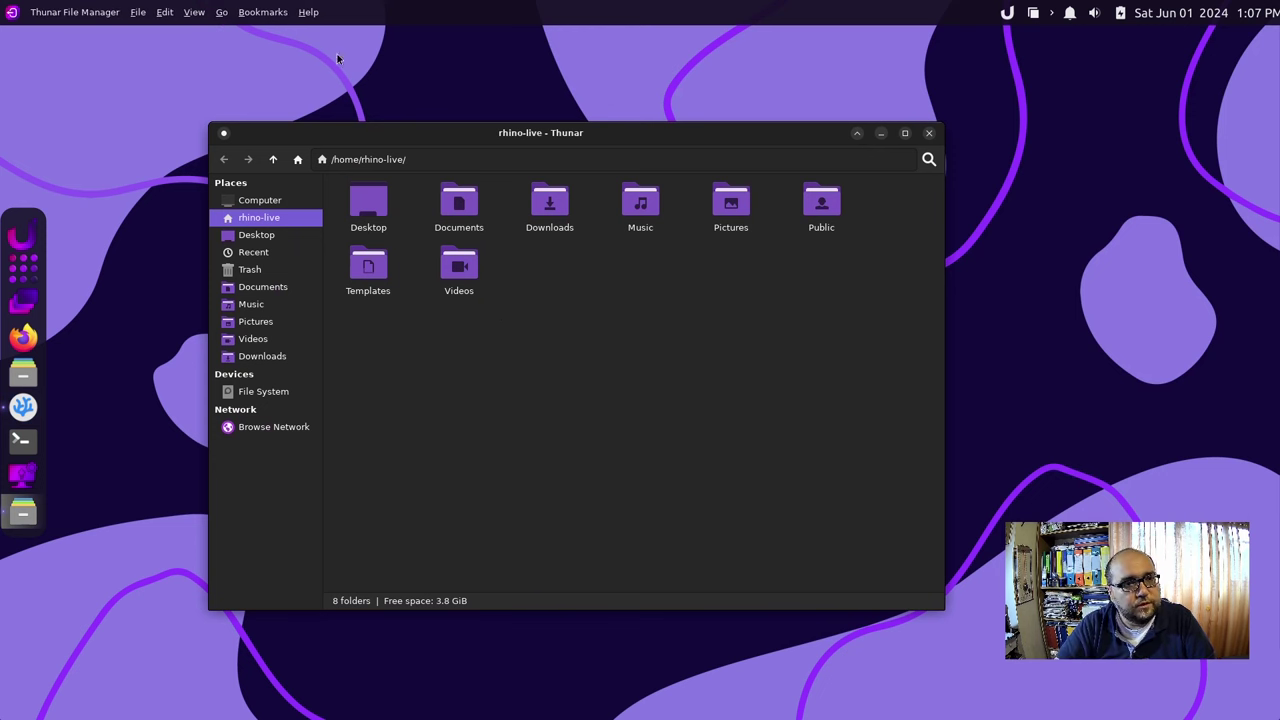
# View Thunar's About information from the Help menu, then dismiss it.
pyautogui.click(309, 13)
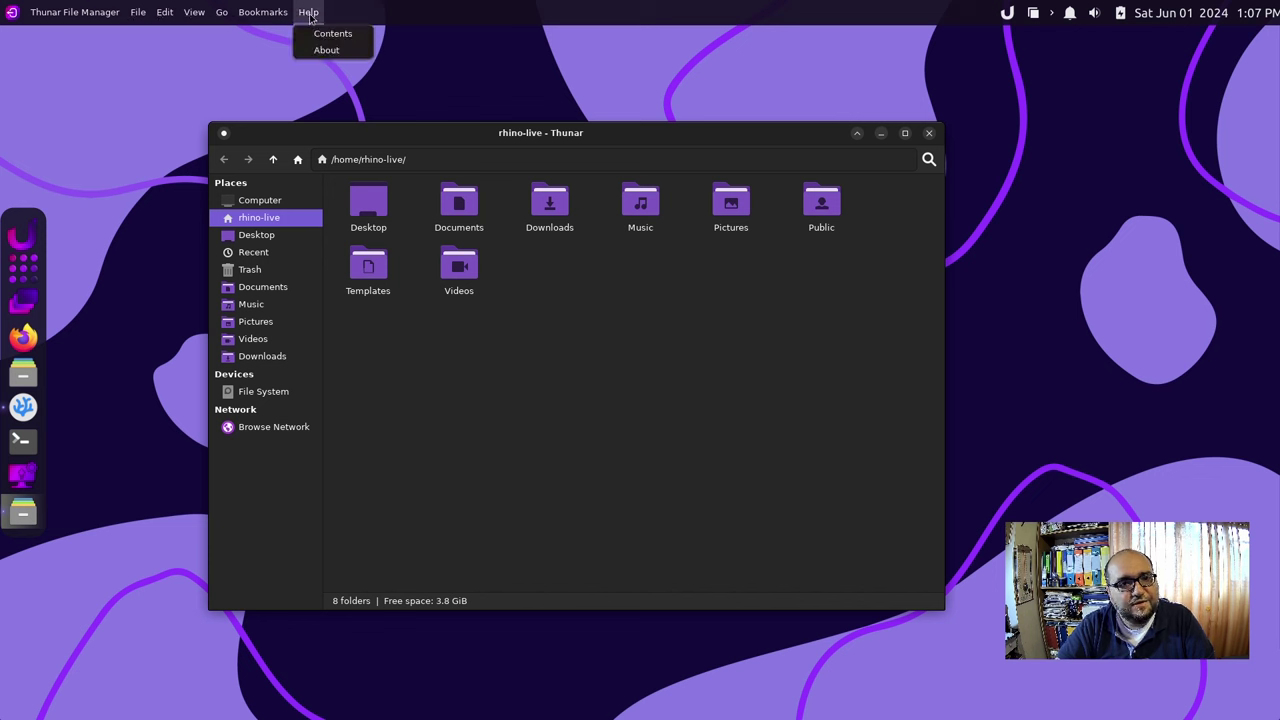
pyautogui.click(309, 13)
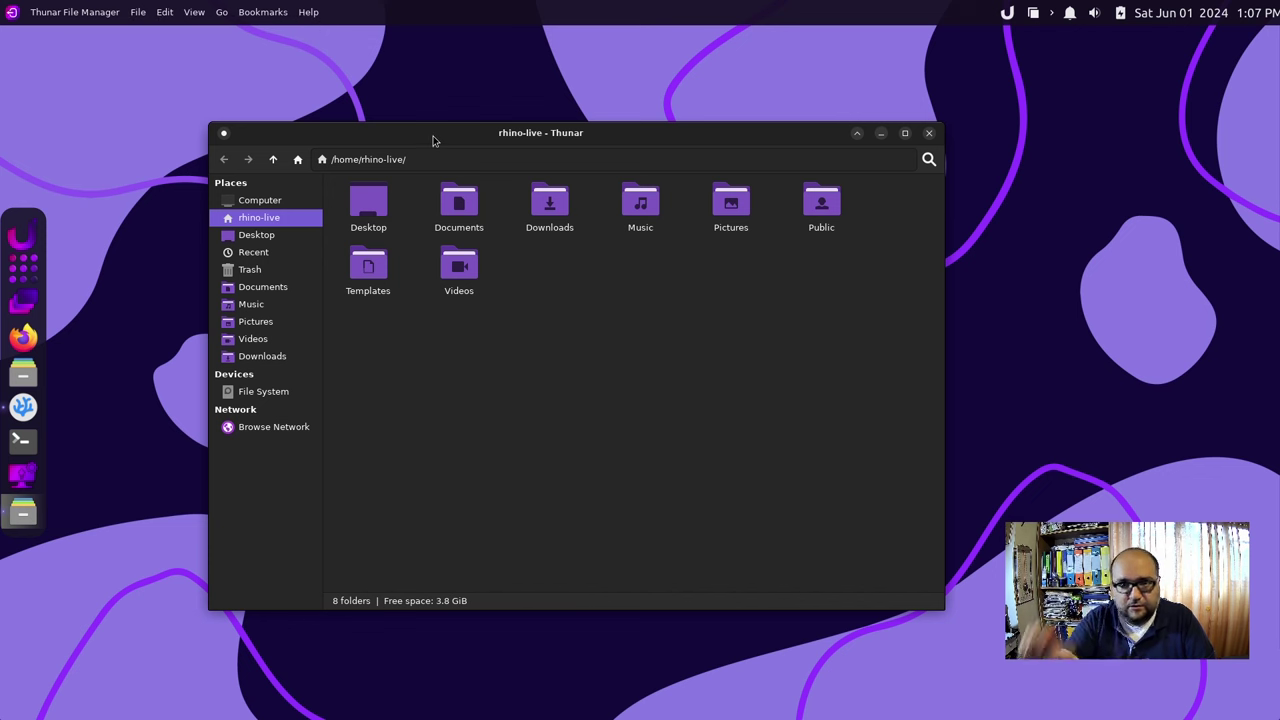
pyautogui.moveTo(622, 133); pyautogui.dragTo(690, 145)
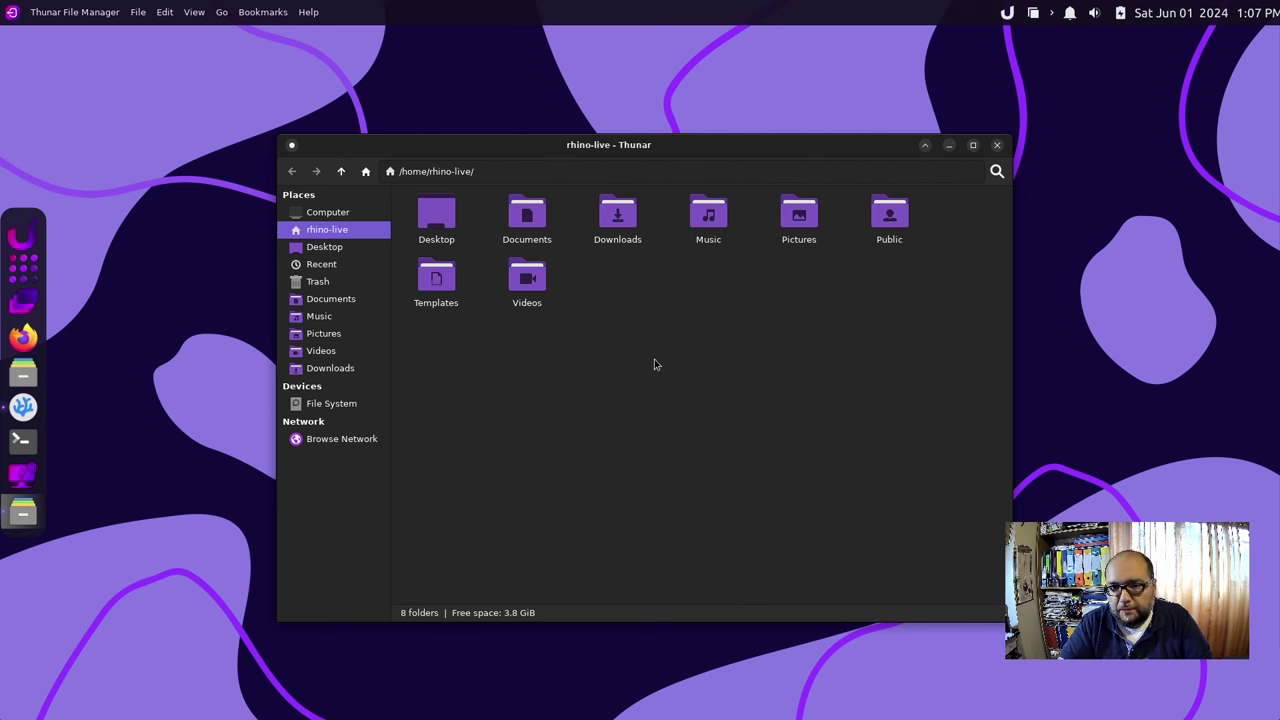
pyautogui.click(310, 13)
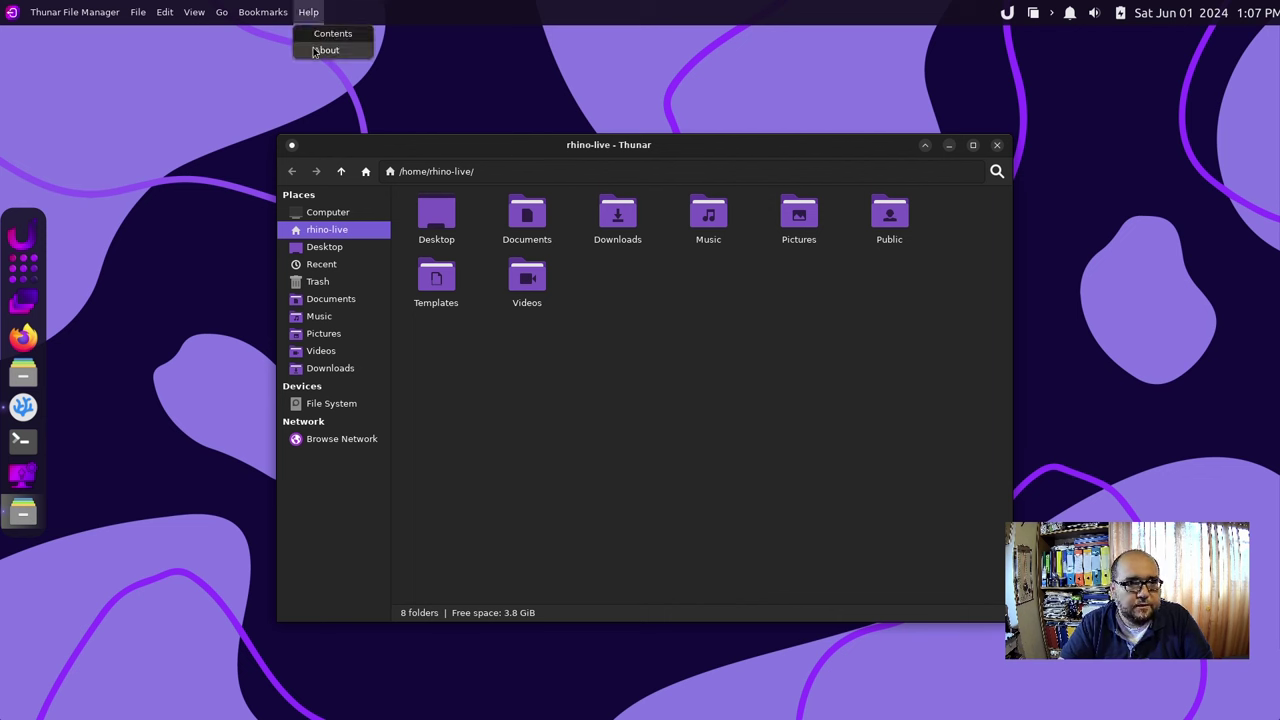
pyautogui.click(325, 50)
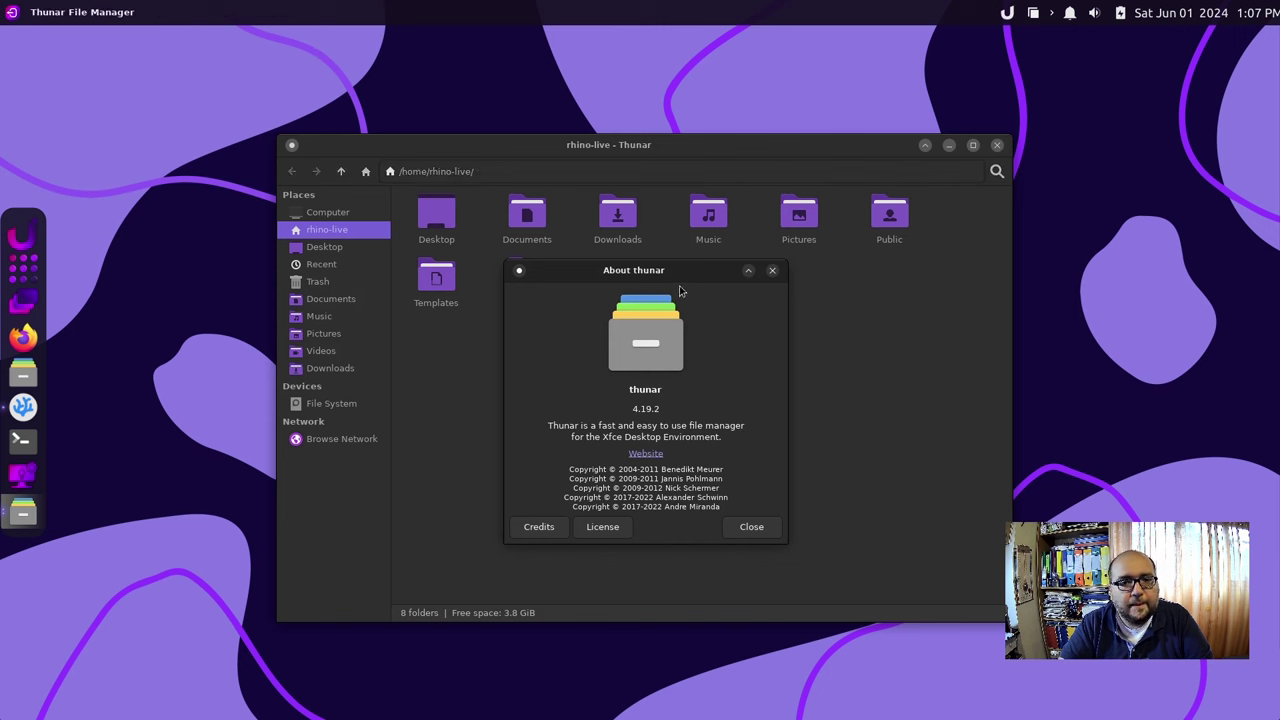
pyautogui.click(774, 528)
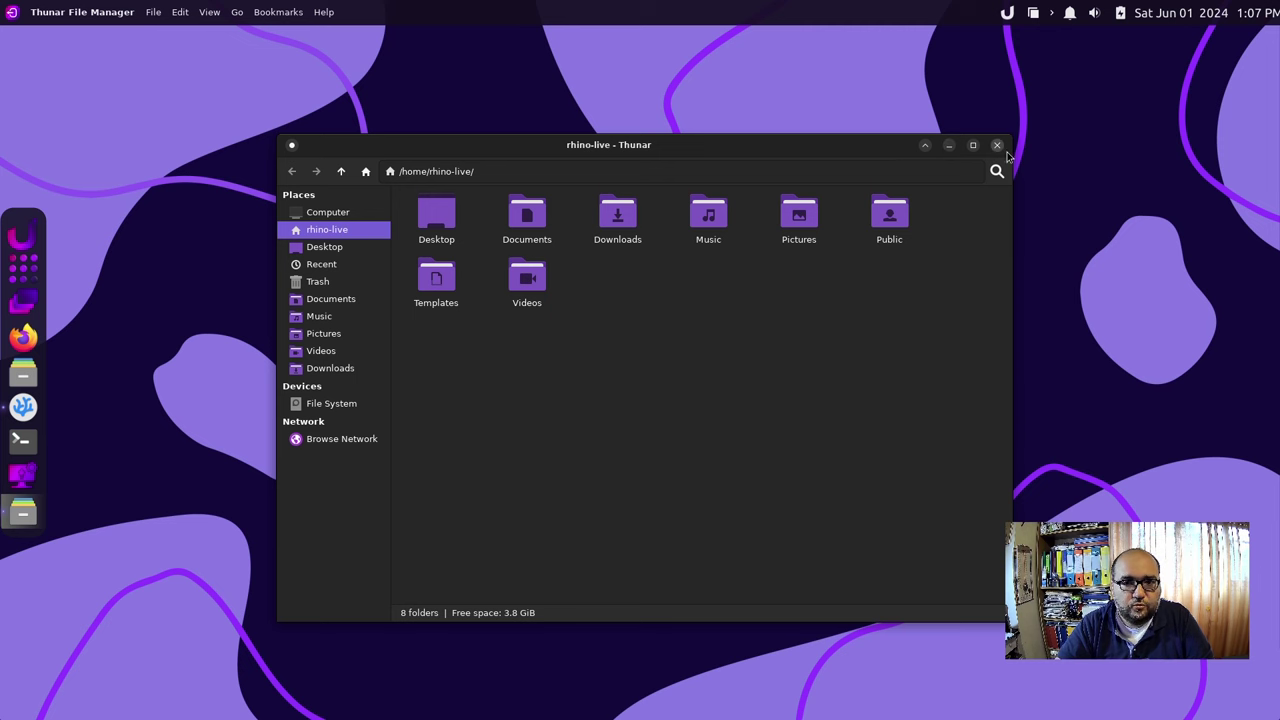
# Maximize and restore the Thunar window, then close it.
pyautogui.doubleClick(710, 153)
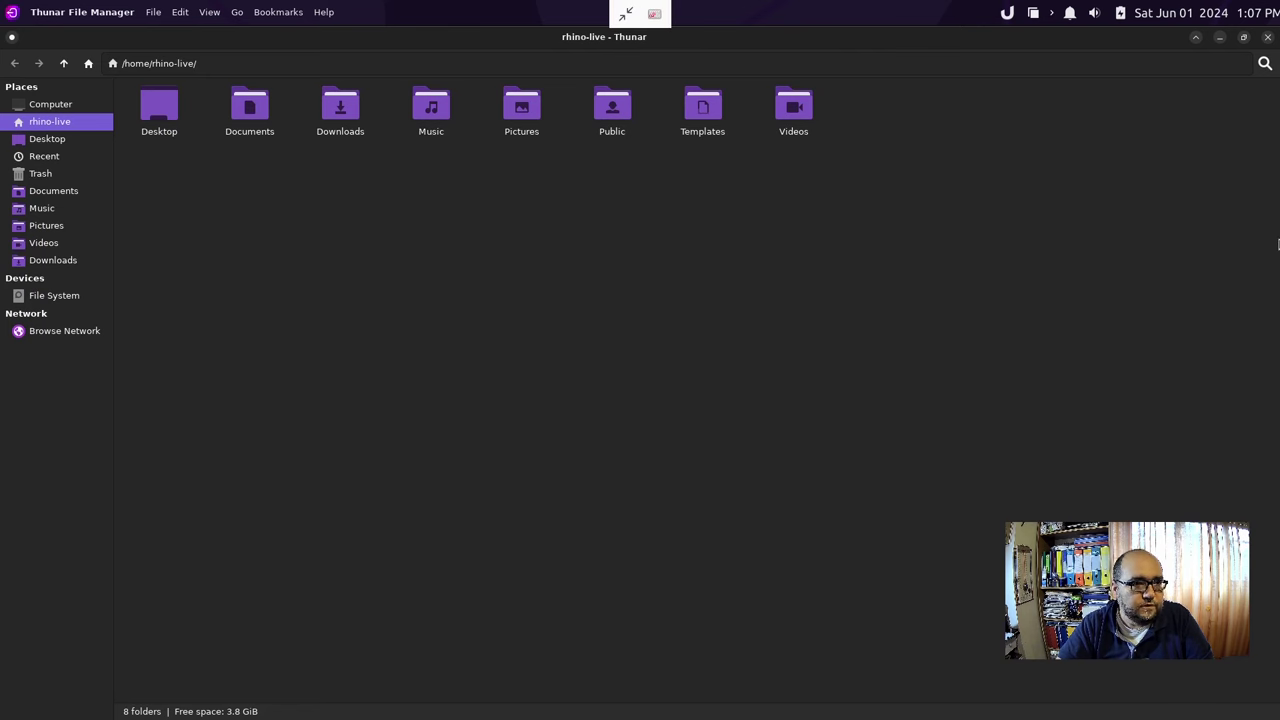
pyautogui.doubleClick(925, 48)
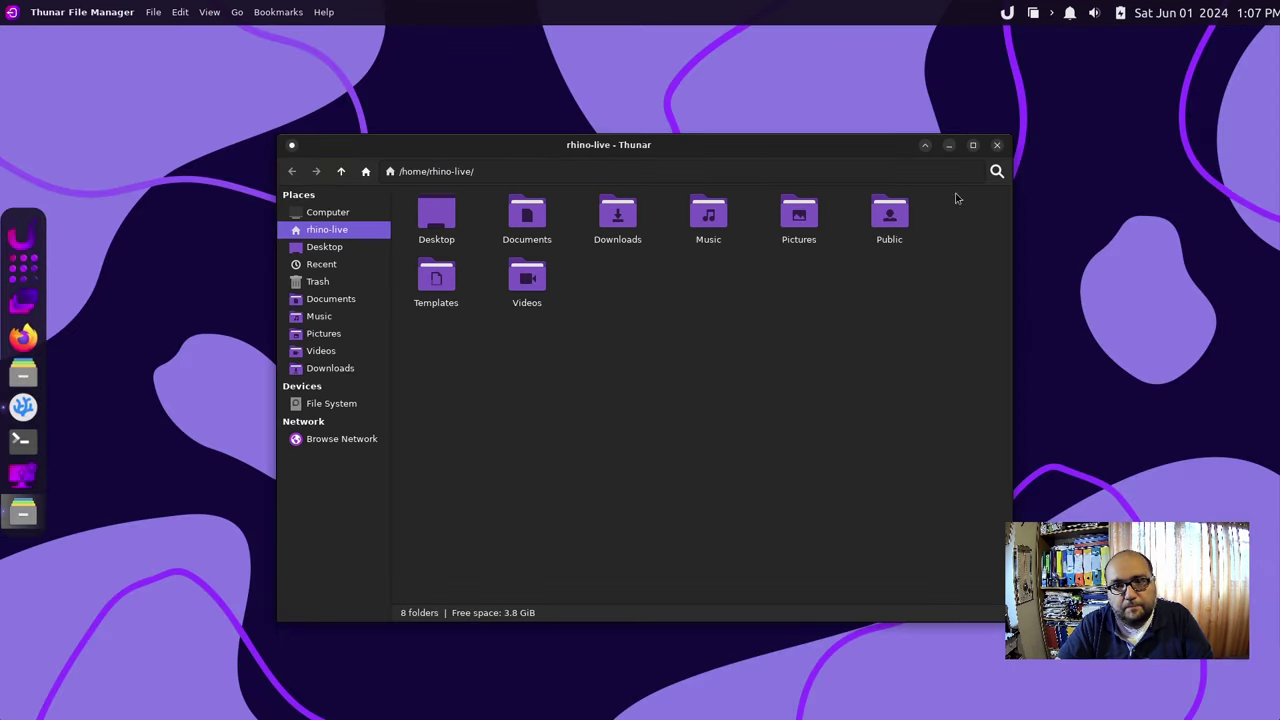
pyautogui.click(996, 146)
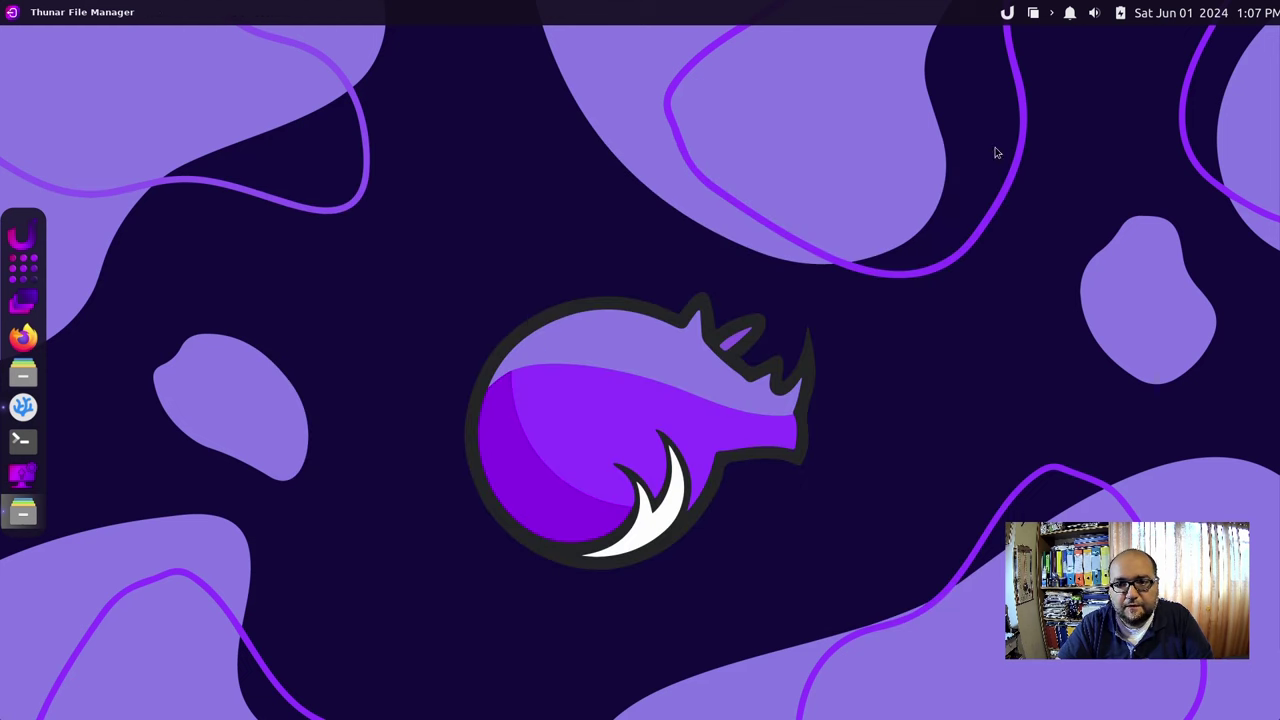
# Check the cortile and notifications tray menus, then open Your System and centre it.
pyautogui.click(1032, 14)
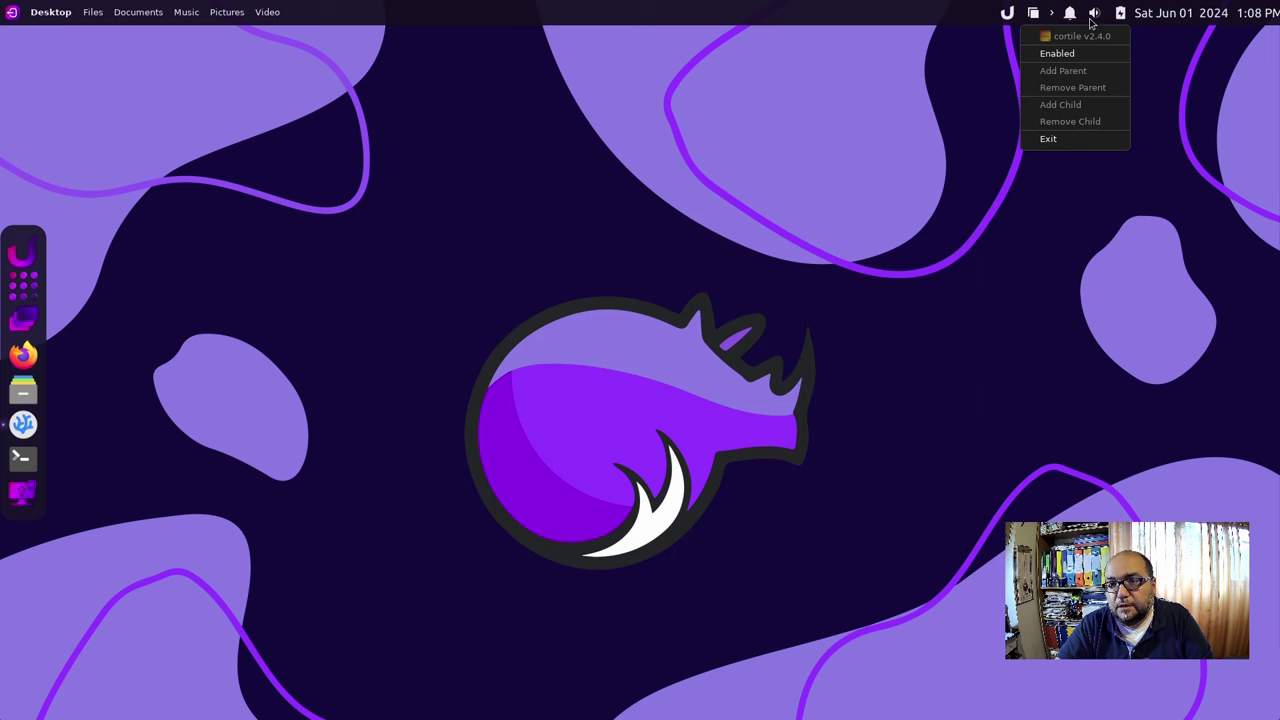
pyautogui.click(1070, 14)
pyautogui.click(1070, 14)
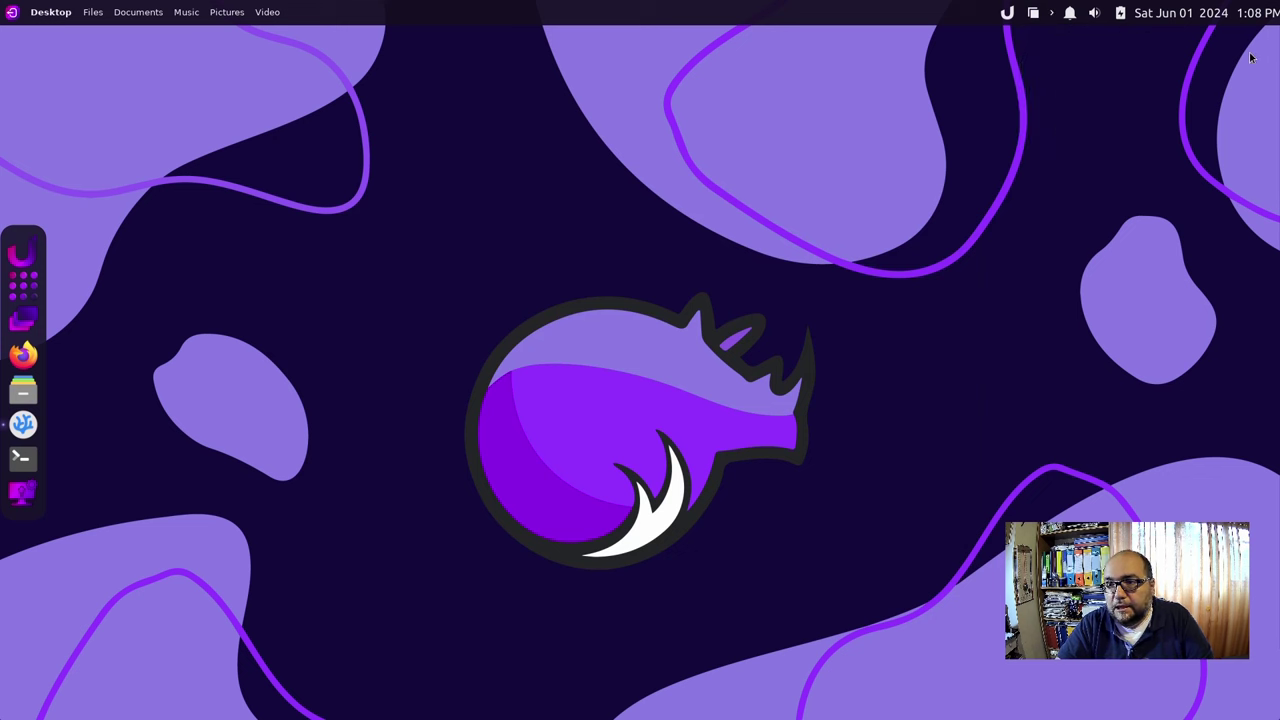
pyautogui.click(20, 494)
pyautogui.moveTo(320, 55); pyautogui.dragTo(623, 95)
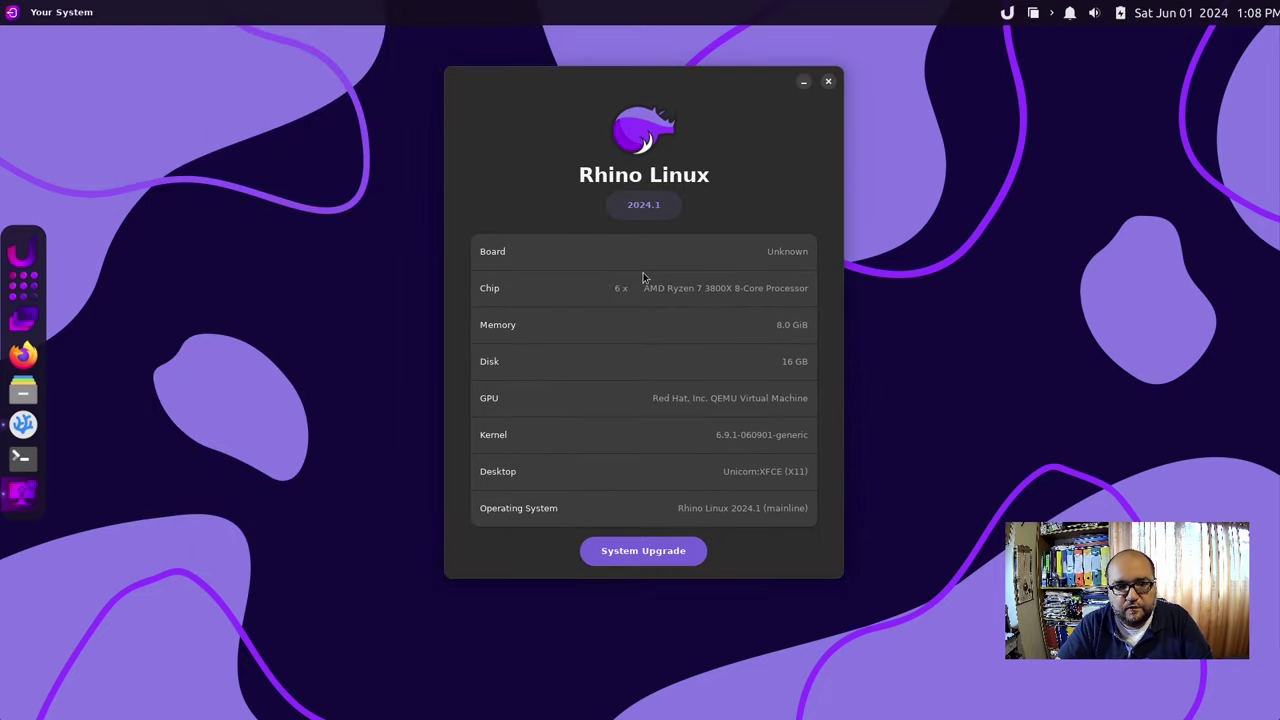
# Start a System Upgrade, then close the updating window partway through.
pyautogui.click(665, 558)
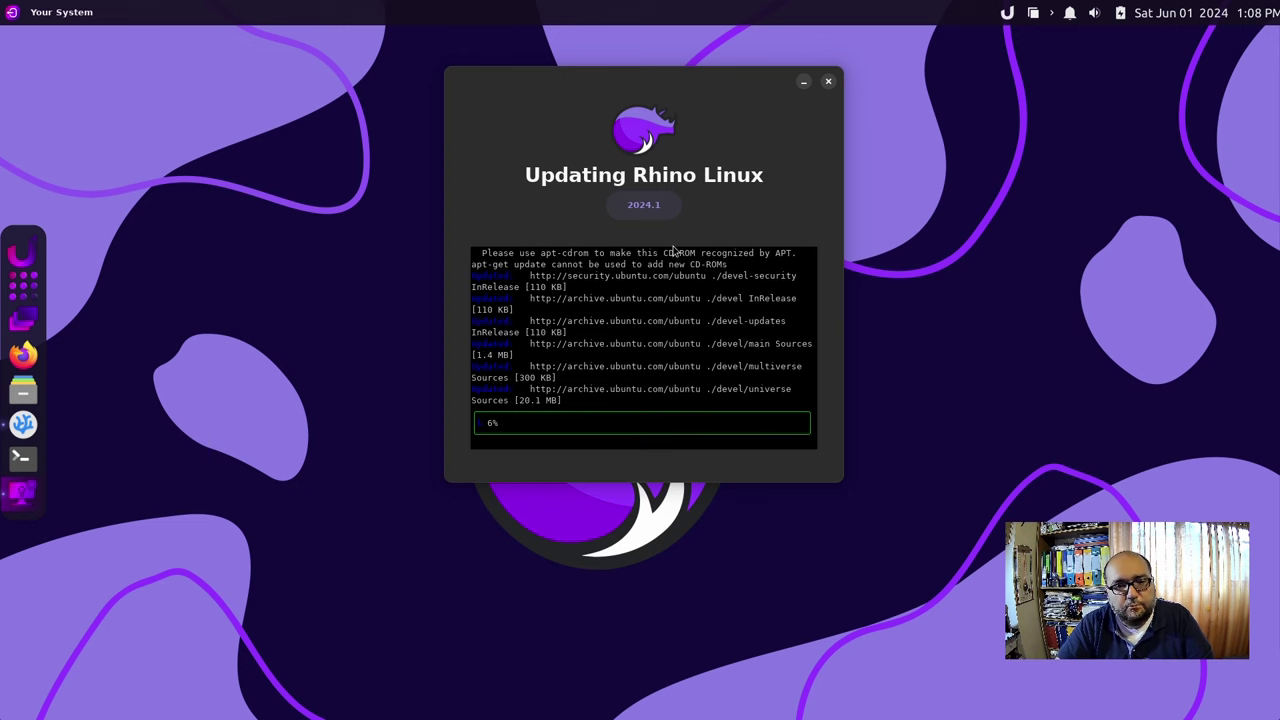
pyautogui.click(828, 82)
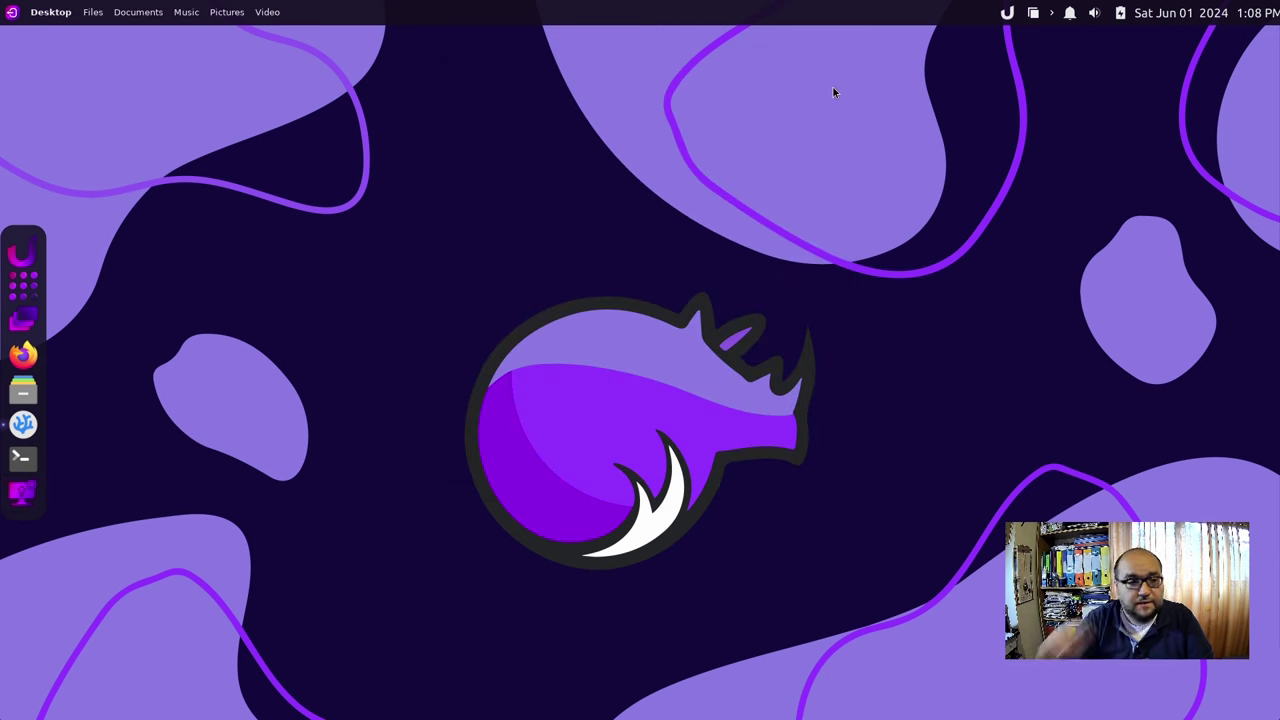
# Launch Install Rhino Linux from the application grid.
pyautogui.click(30, 290)
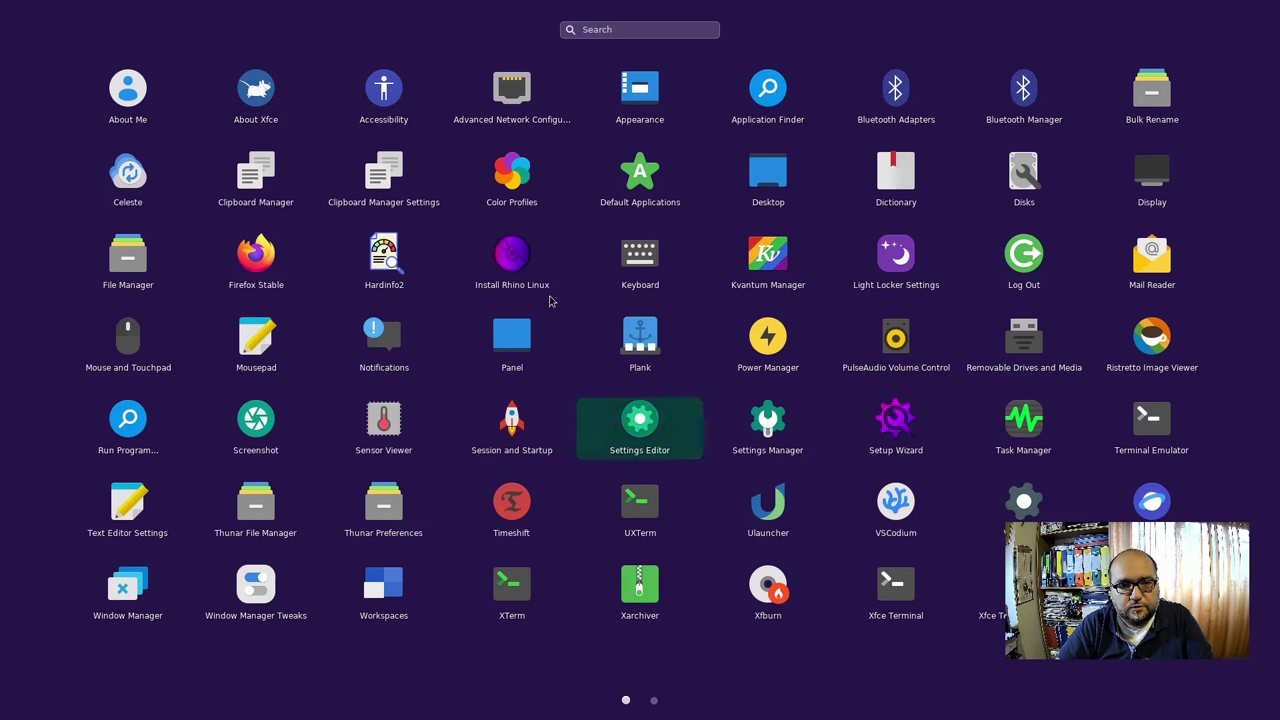
pyautogui.click(505, 268)
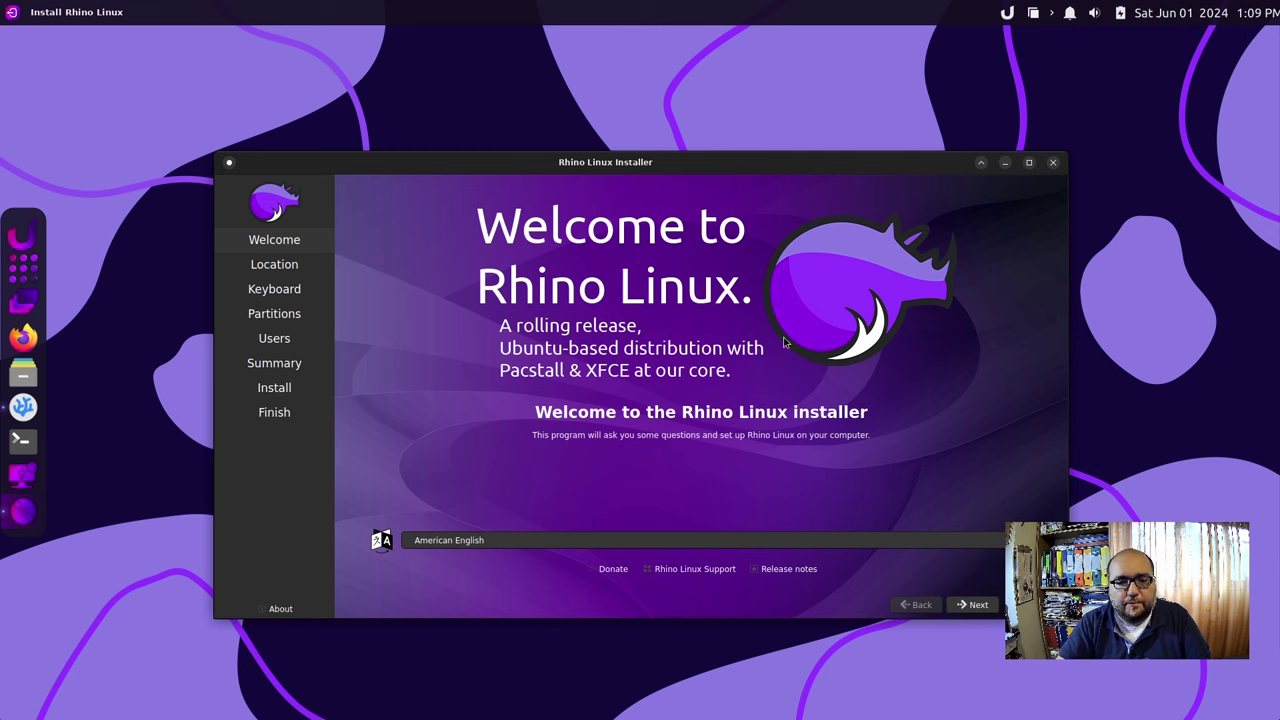
# Set the installer language to italiano (Italia) and accept the Europe/Rome location.
pyautogui.click(633, 541)
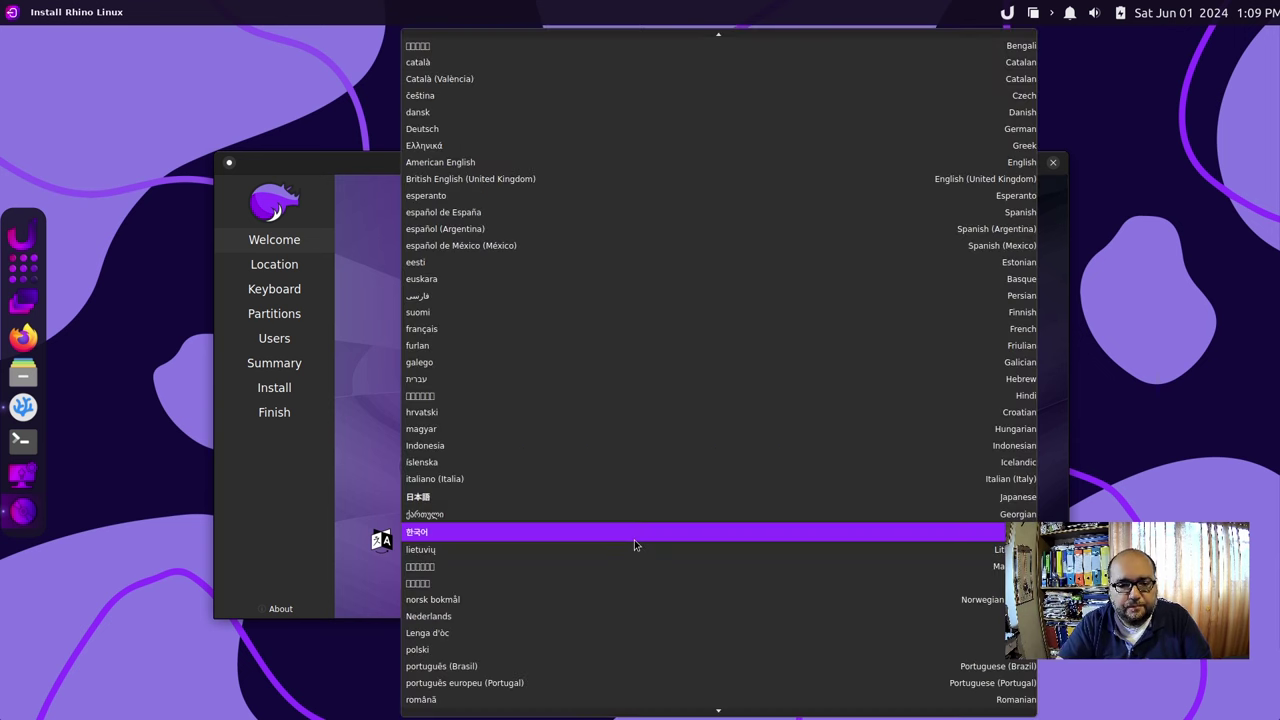
pyautogui.click(679, 474)
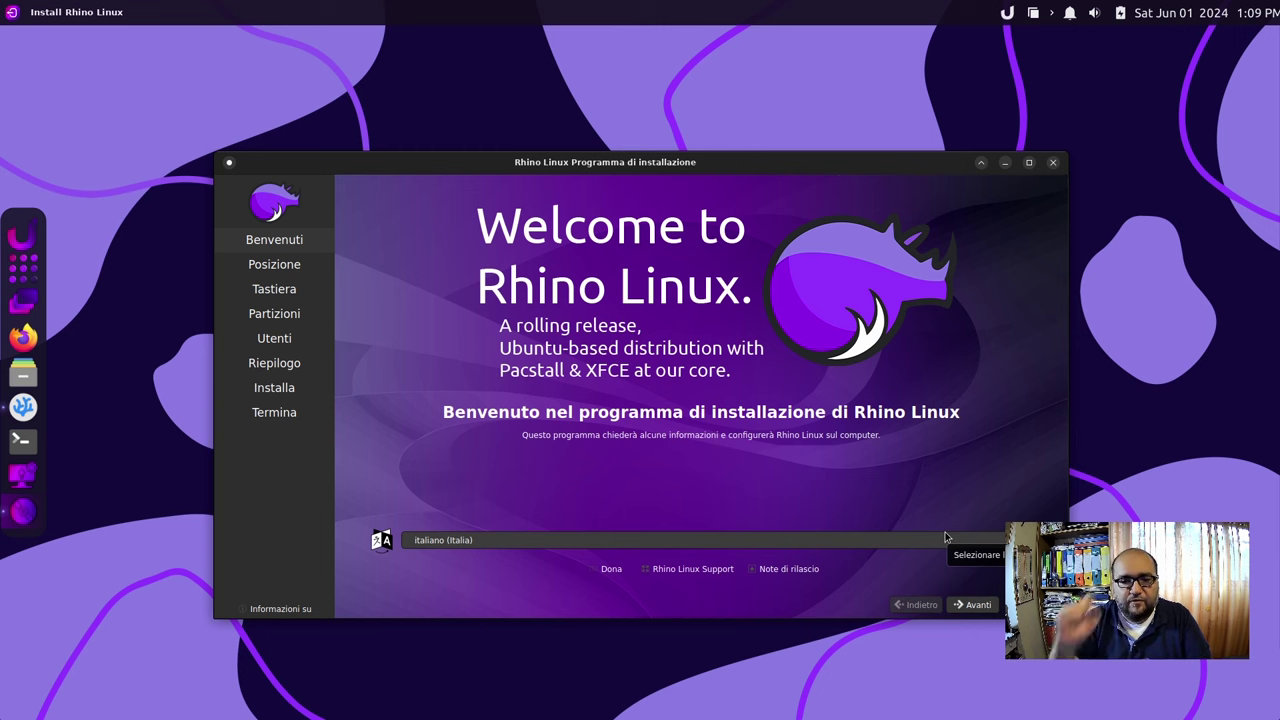
pyautogui.click(978, 606)
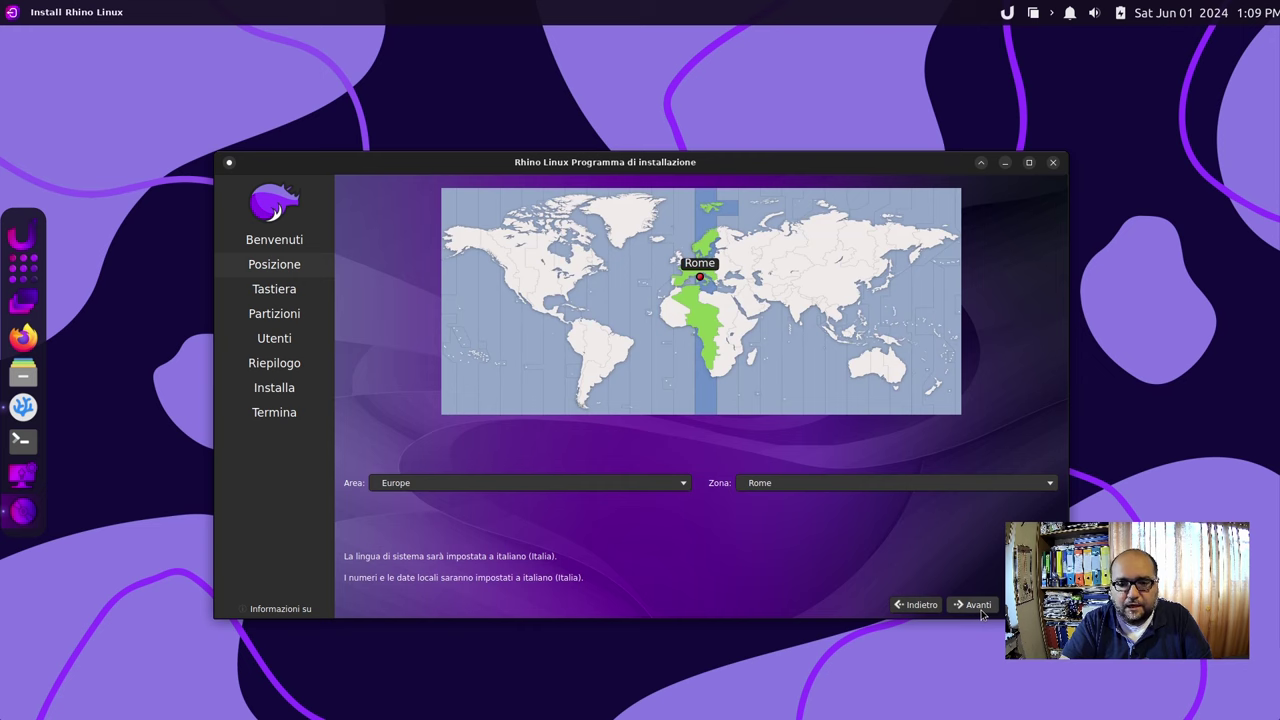
pyautogui.click(979, 608)
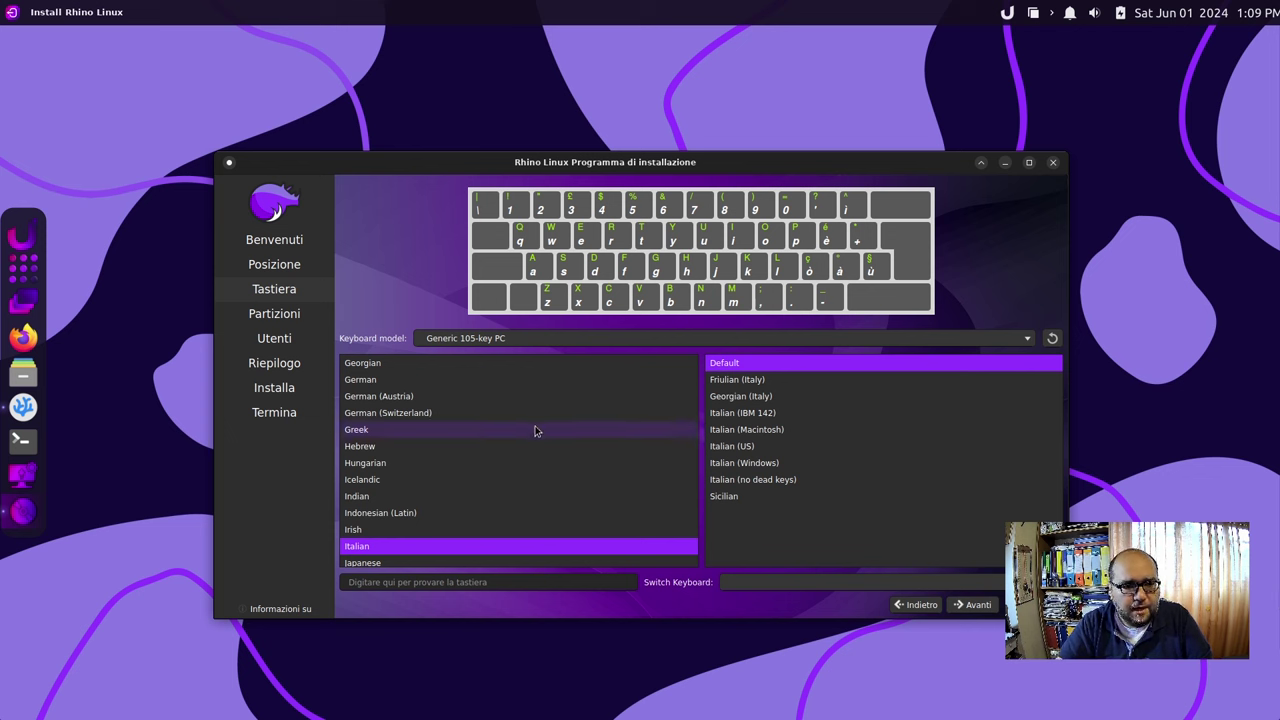
# Select the English (US) keyboard layout with the intl., with dead keys variant.
pyautogui.scroll(-4, 536, 428)
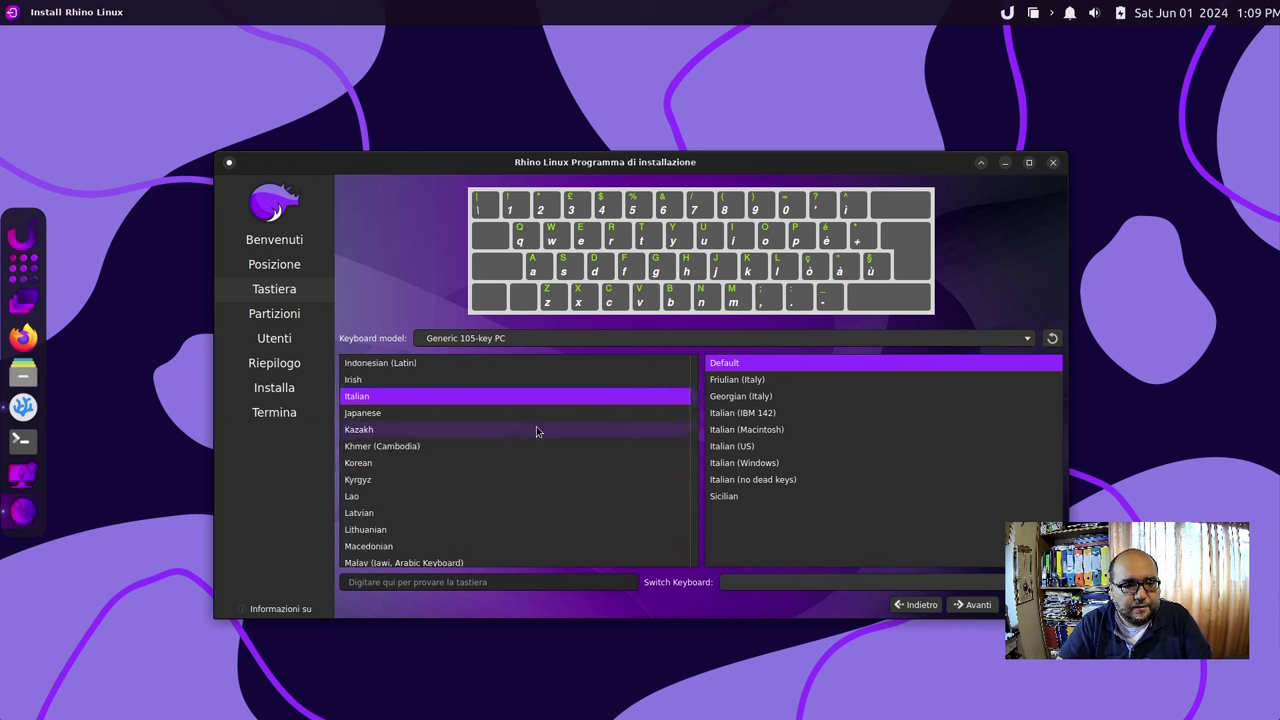
pyautogui.scroll(-3, 536, 430)
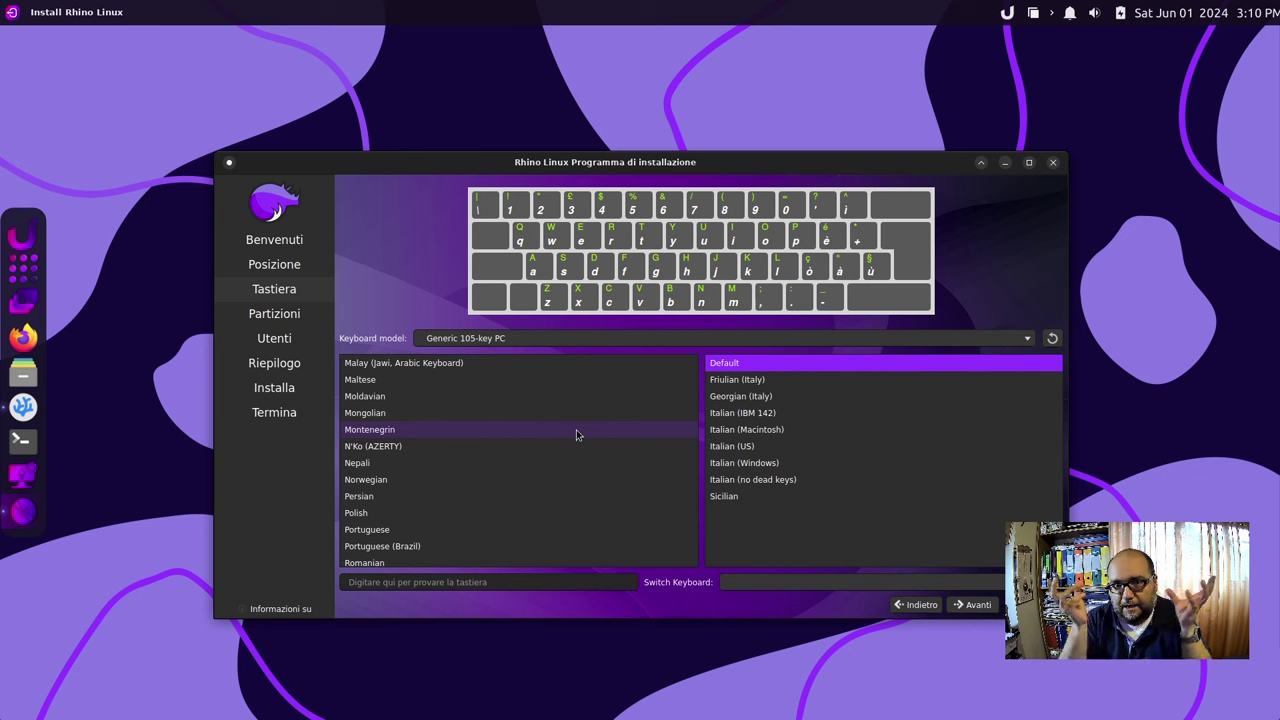
pyautogui.scroll(2, 503, 412)
pyautogui.scroll(-8, 577, 434)
pyautogui.scroll(2, 593, 443)
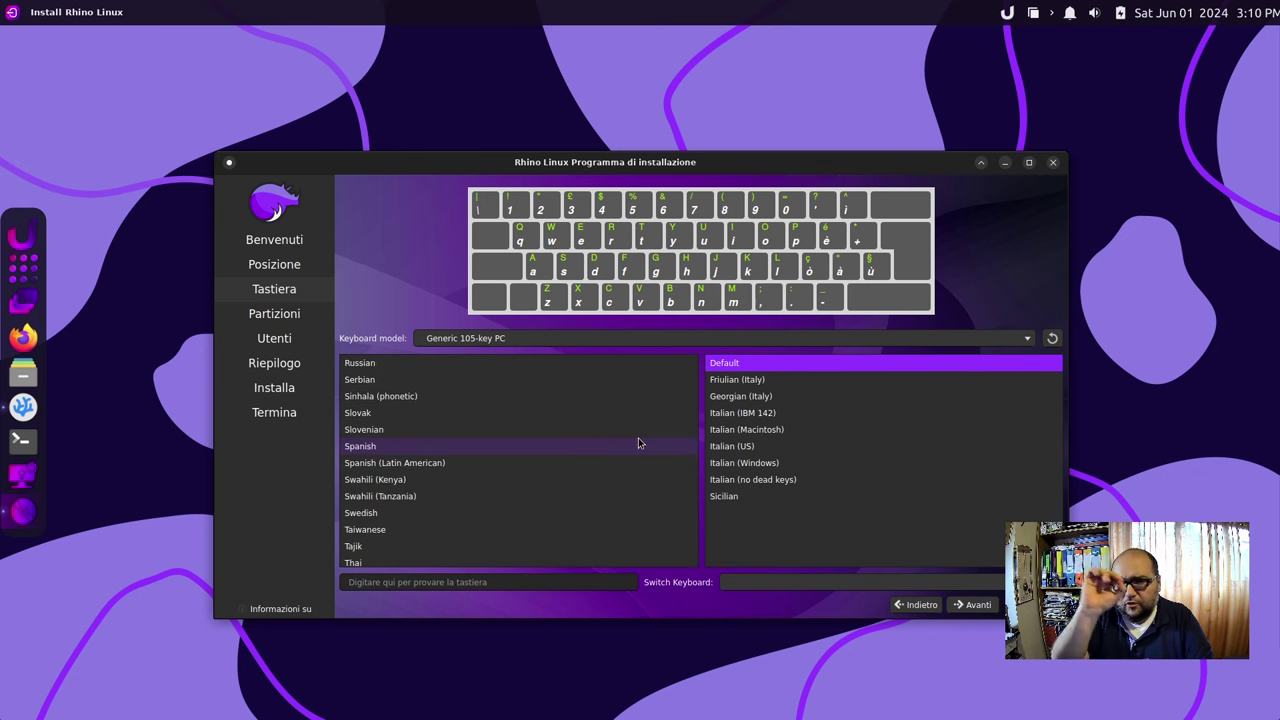
pyautogui.scroll(8, 638, 437)
pyautogui.scroll(2, 637, 435)
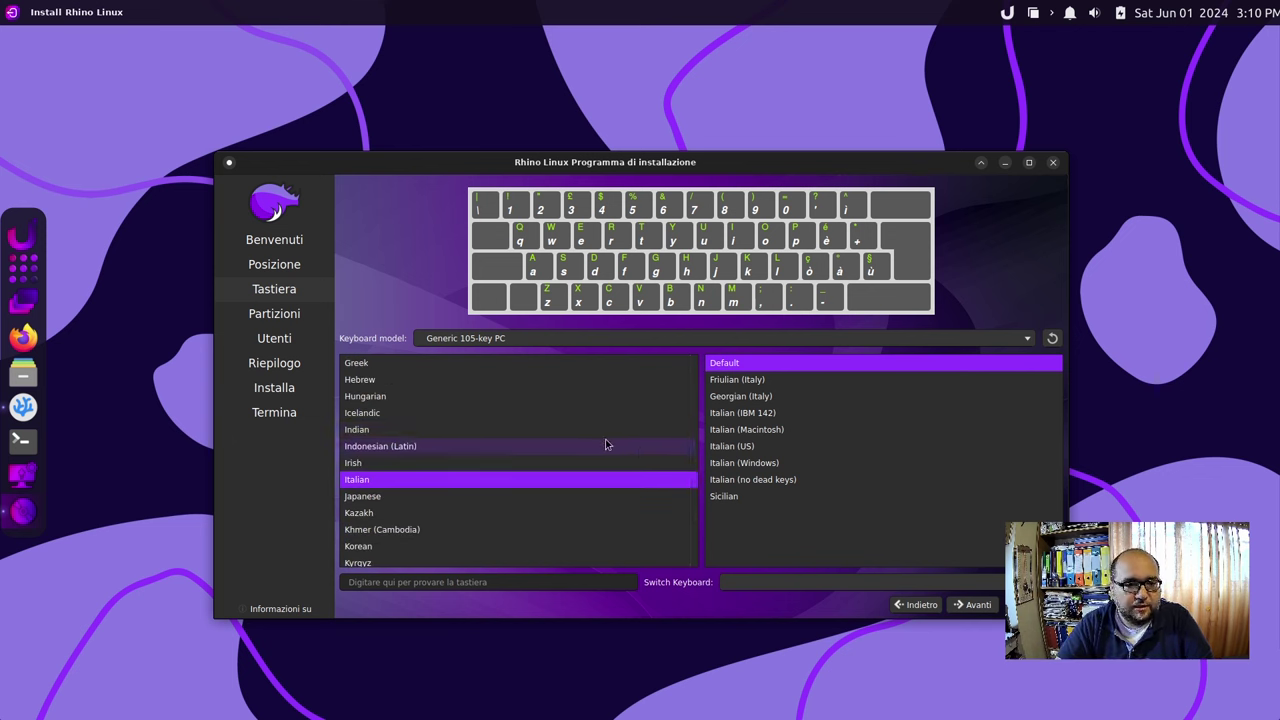
pyautogui.scroll(1, 605, 444)
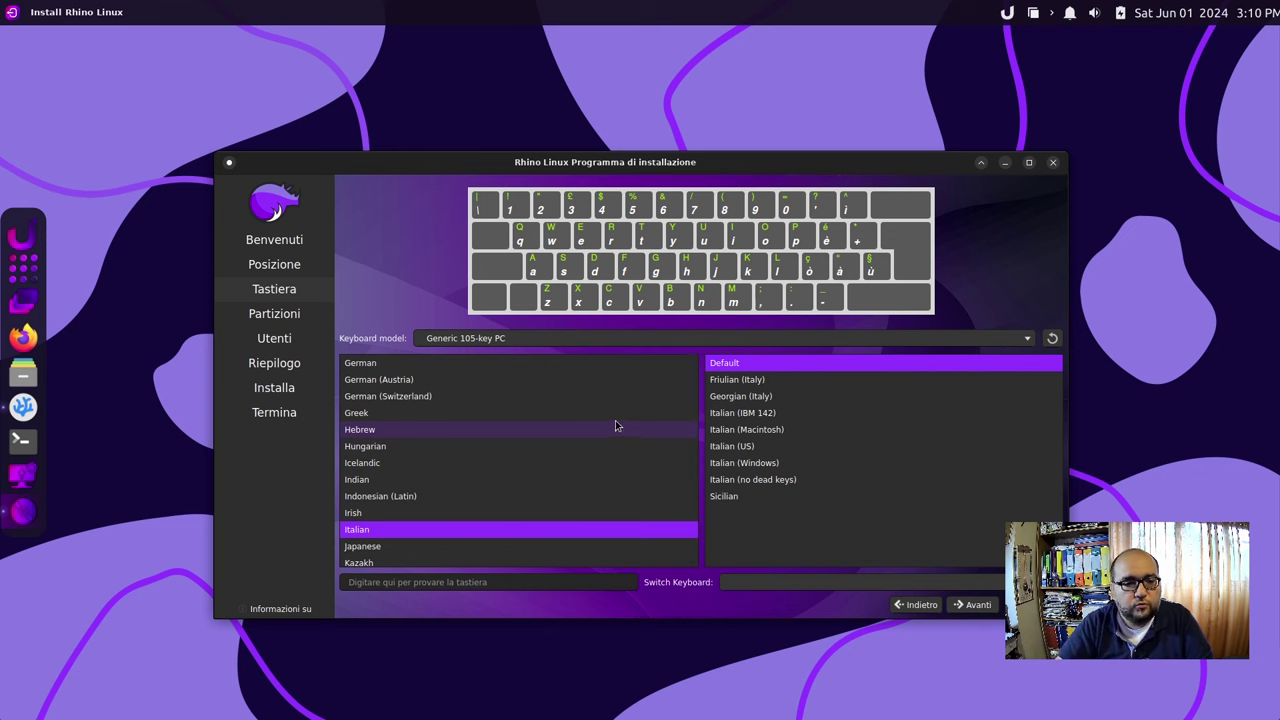
pyautogui.scroll(3, 569, 455)
pyautogui.scroll(1, 572, 456)
pyautogui.scroll(2, 573, 455)
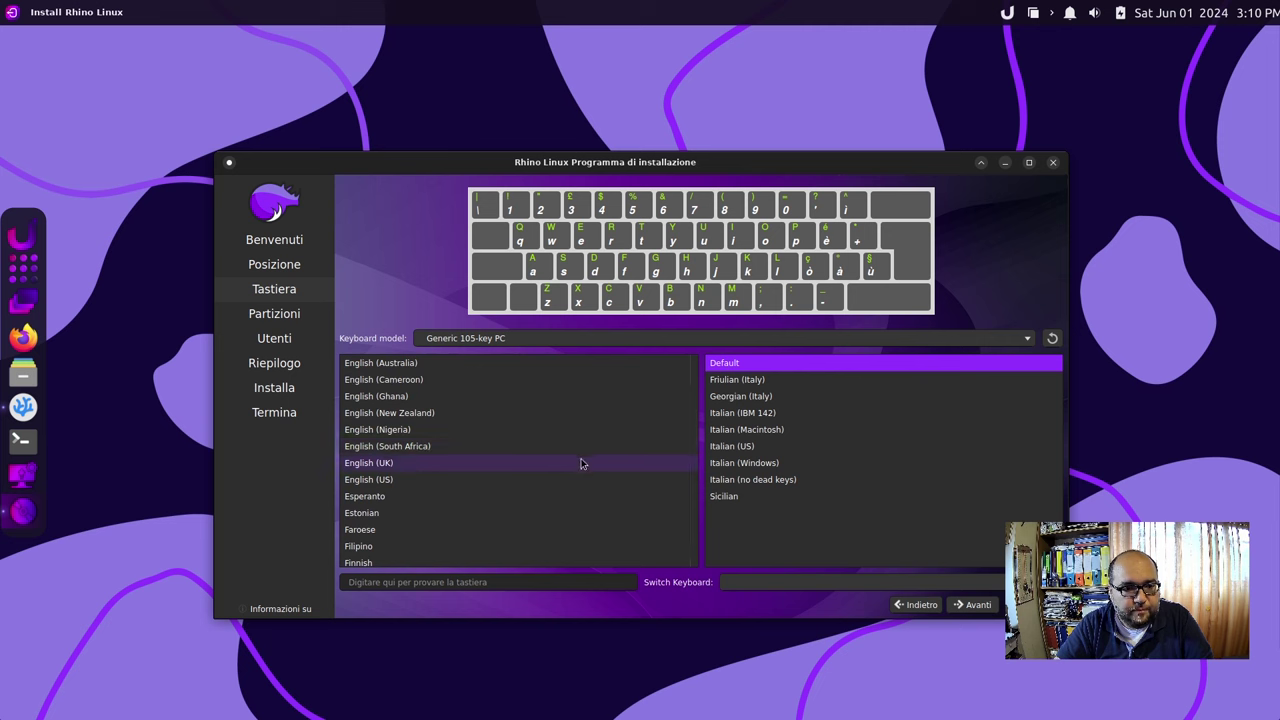
pyautogui.click(581, 477)
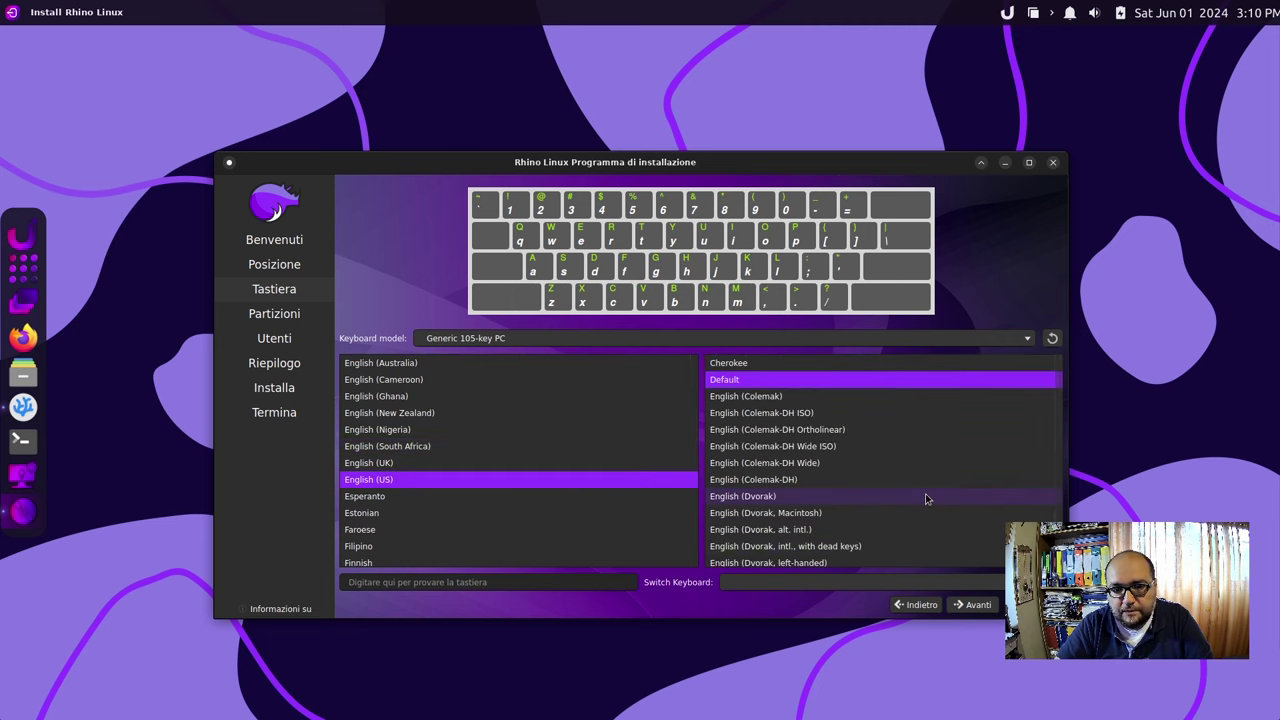
pyautogui.scroll(-3, 925, 495)
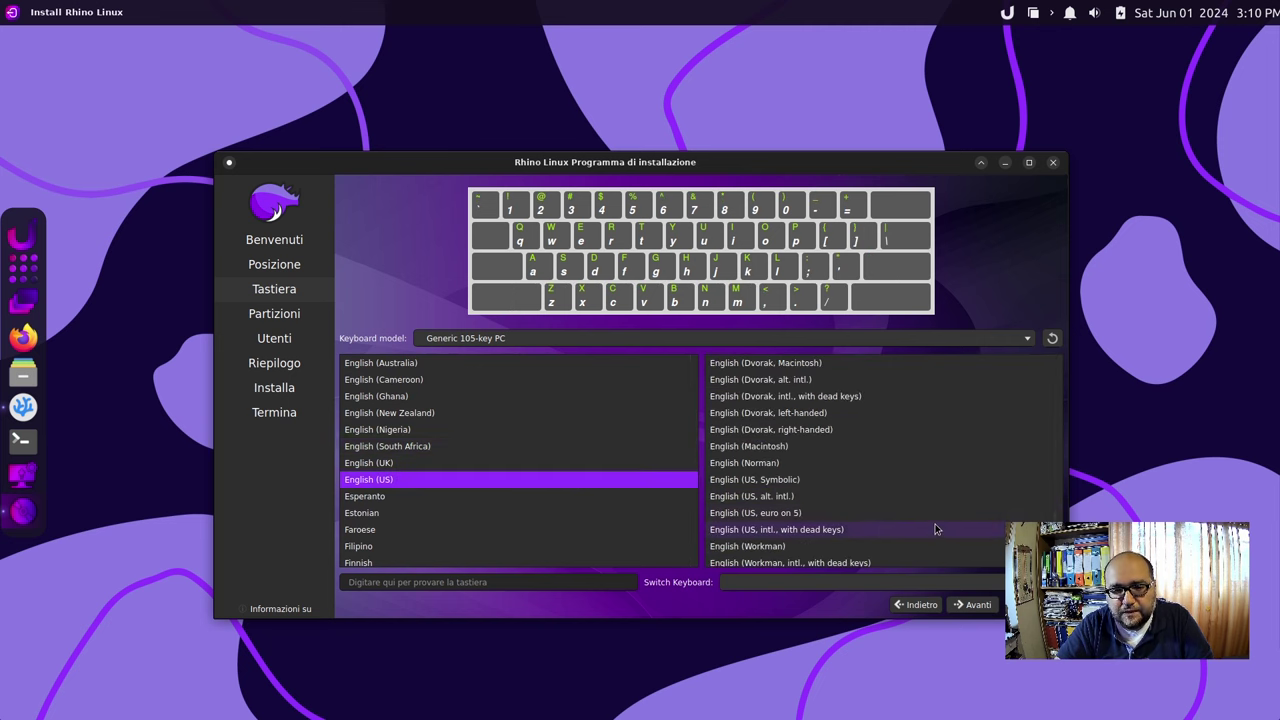
pyautogui.click(931, 524)
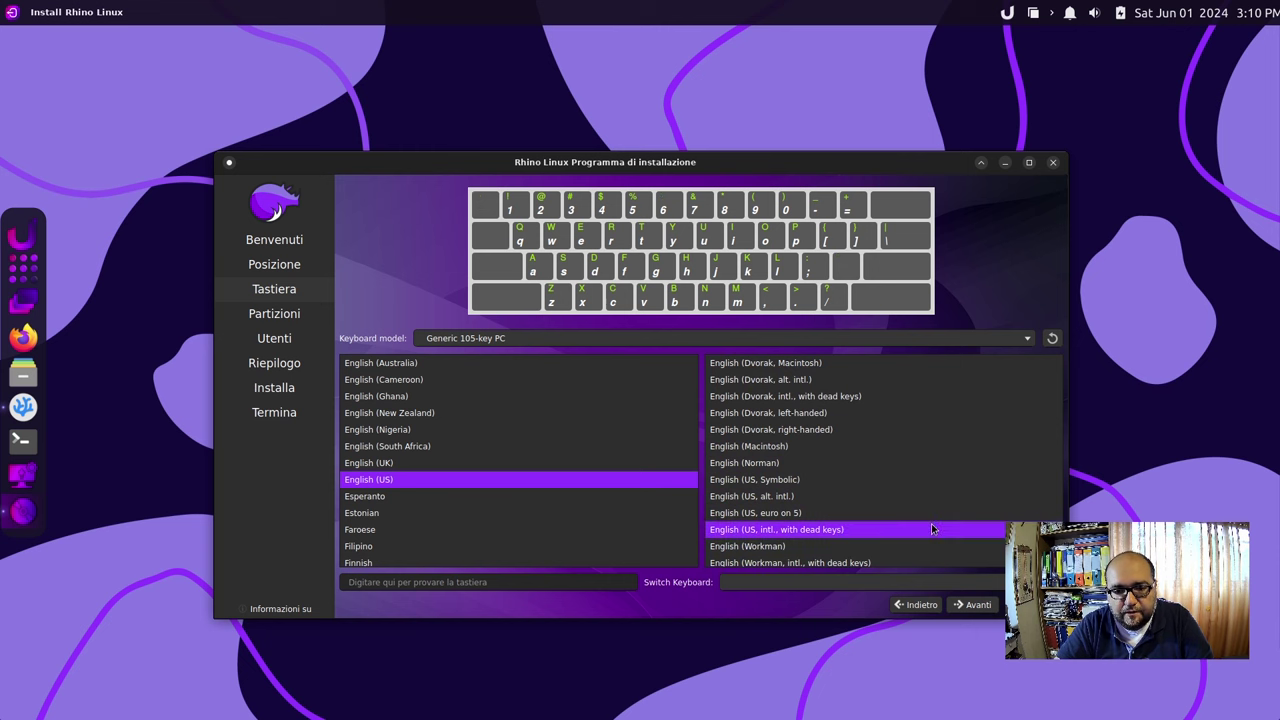
# Choose to erase the entire disk for the installation and continue.
pyautogui.click(978, 605)
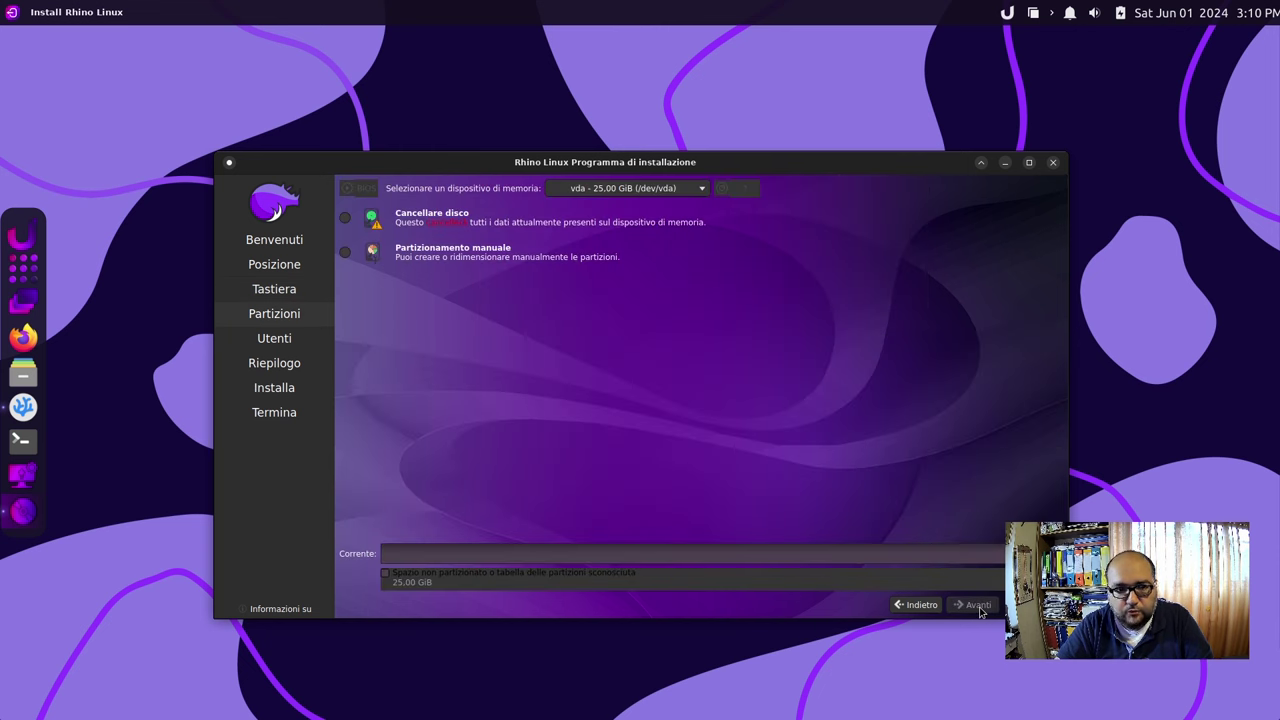
pyautogui.click(344, 219)
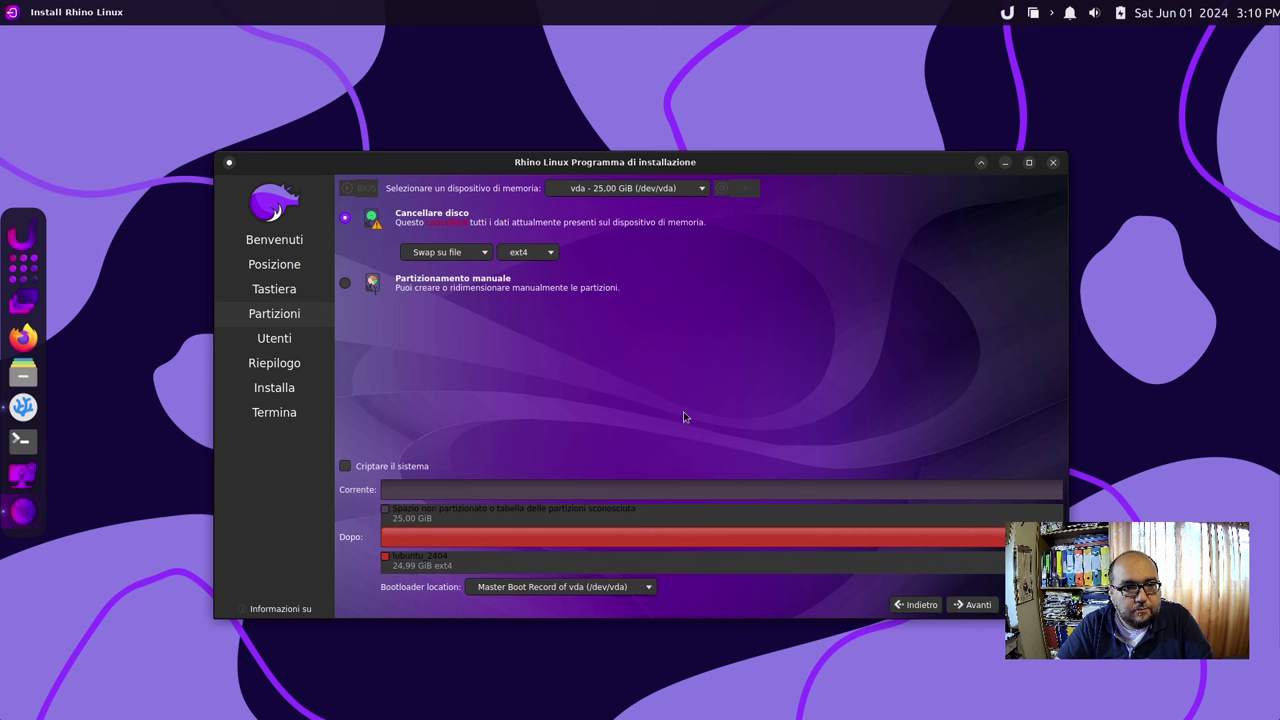
pyautogui.click(966, 608)
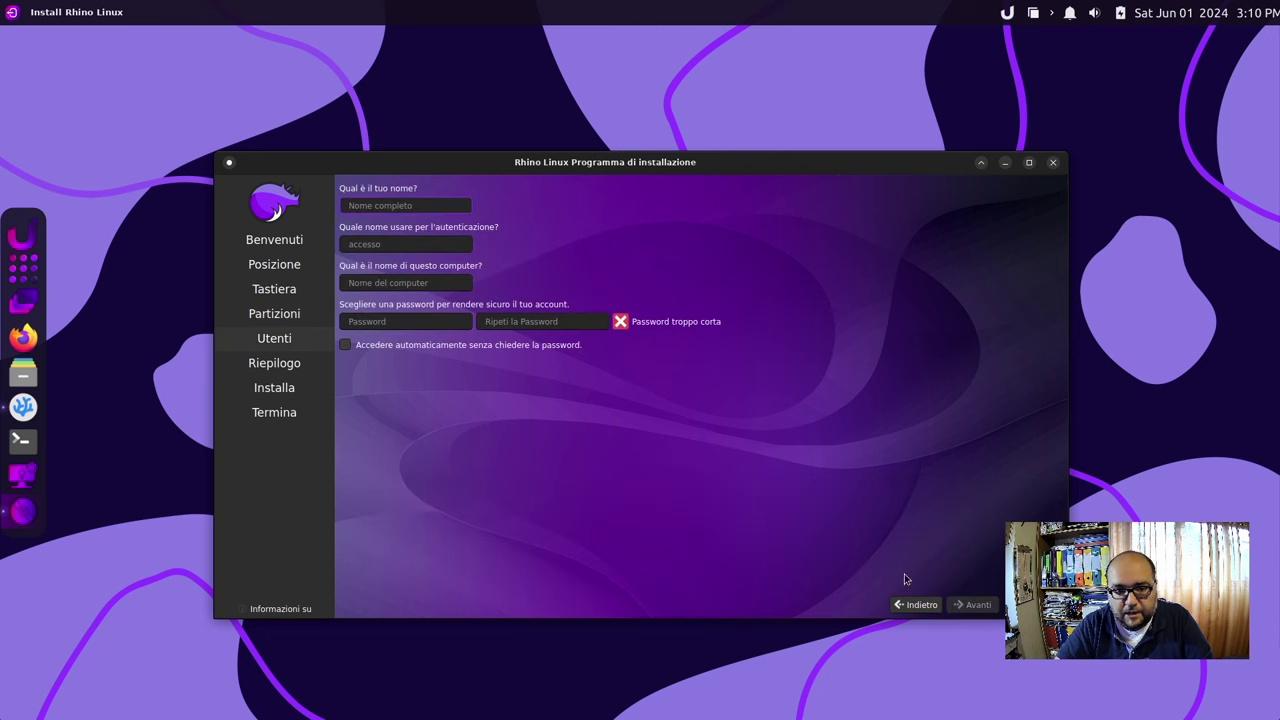
# Enter the user's full name, username and computer name rhino, set and confirm a password.
pyautogui.write('Marco')
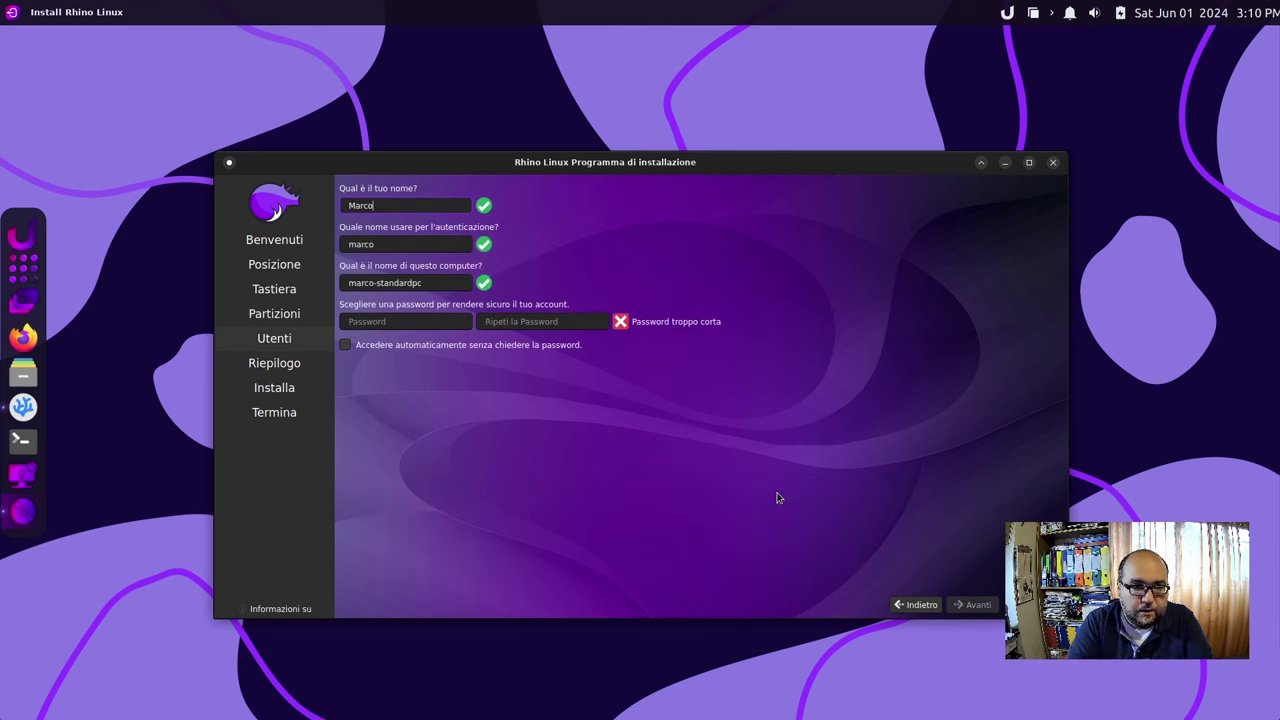
pyautogui.press('Tab')
pyautogui.press('Tab')
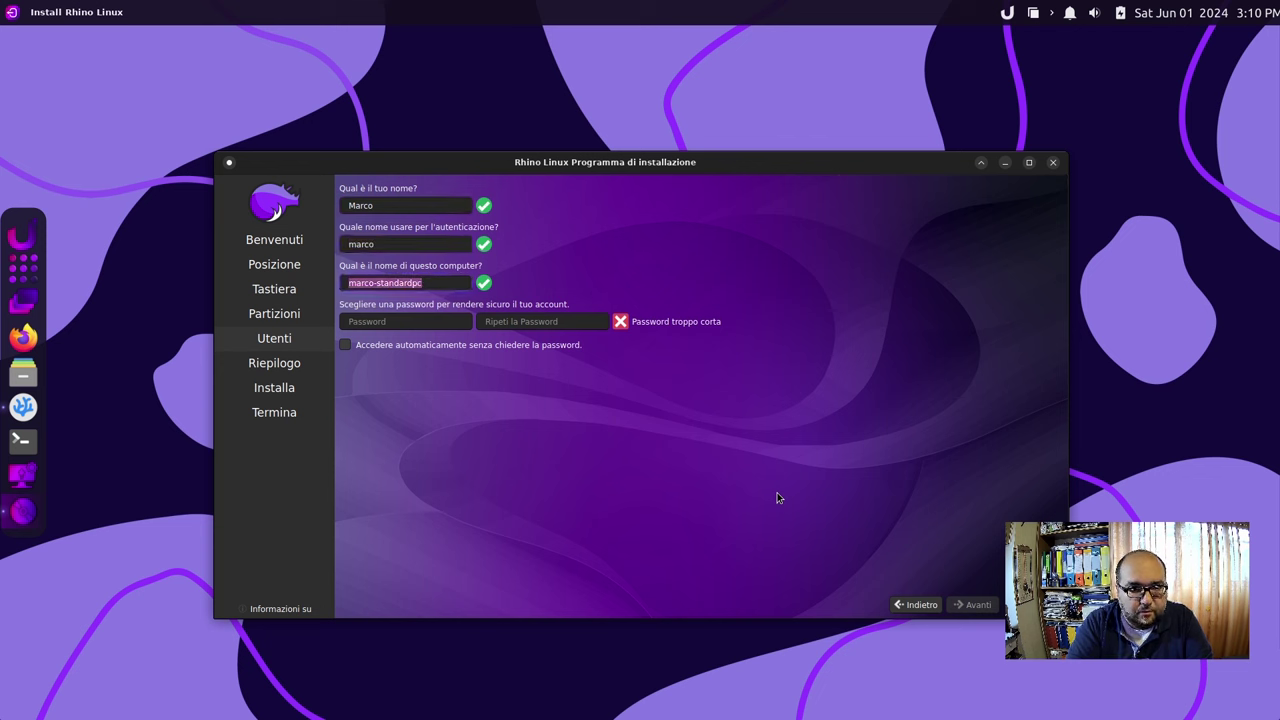
pyautogui.write('rhino')
pyautogui.press('Tab')
pyautogui.write('r')
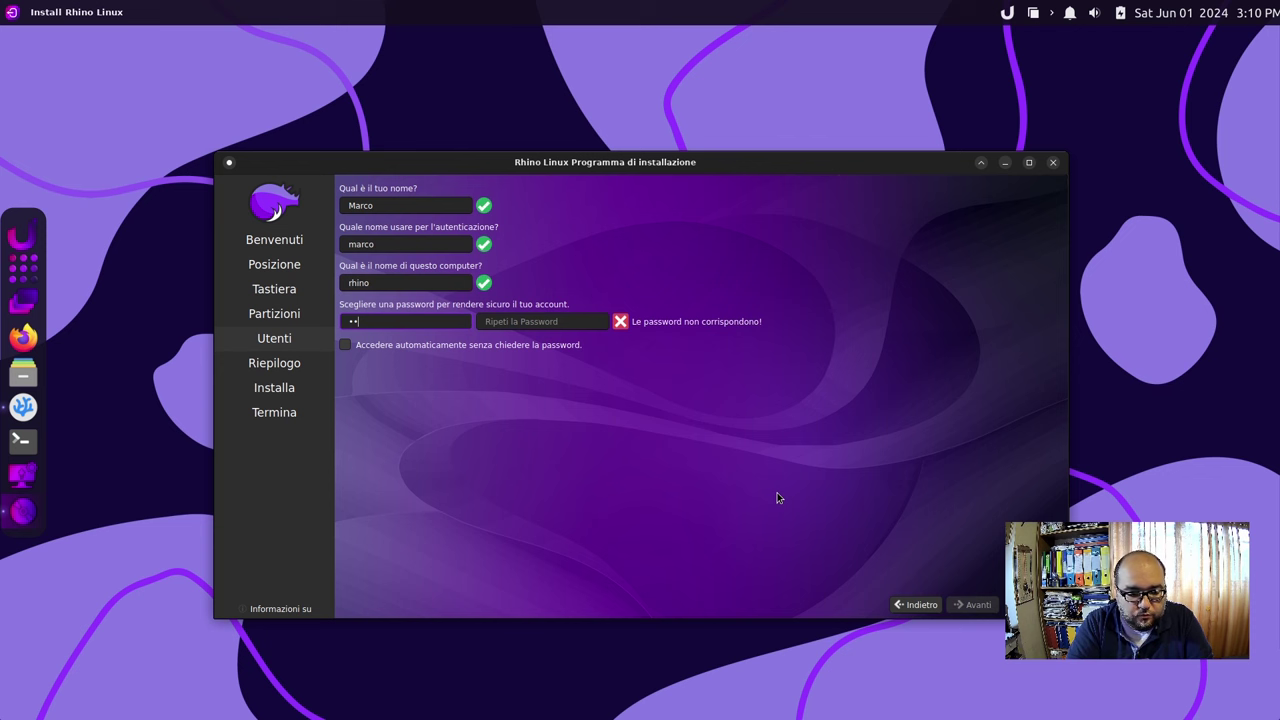
pyautogui.press('BackSpace')
pyautogui.write('1234')
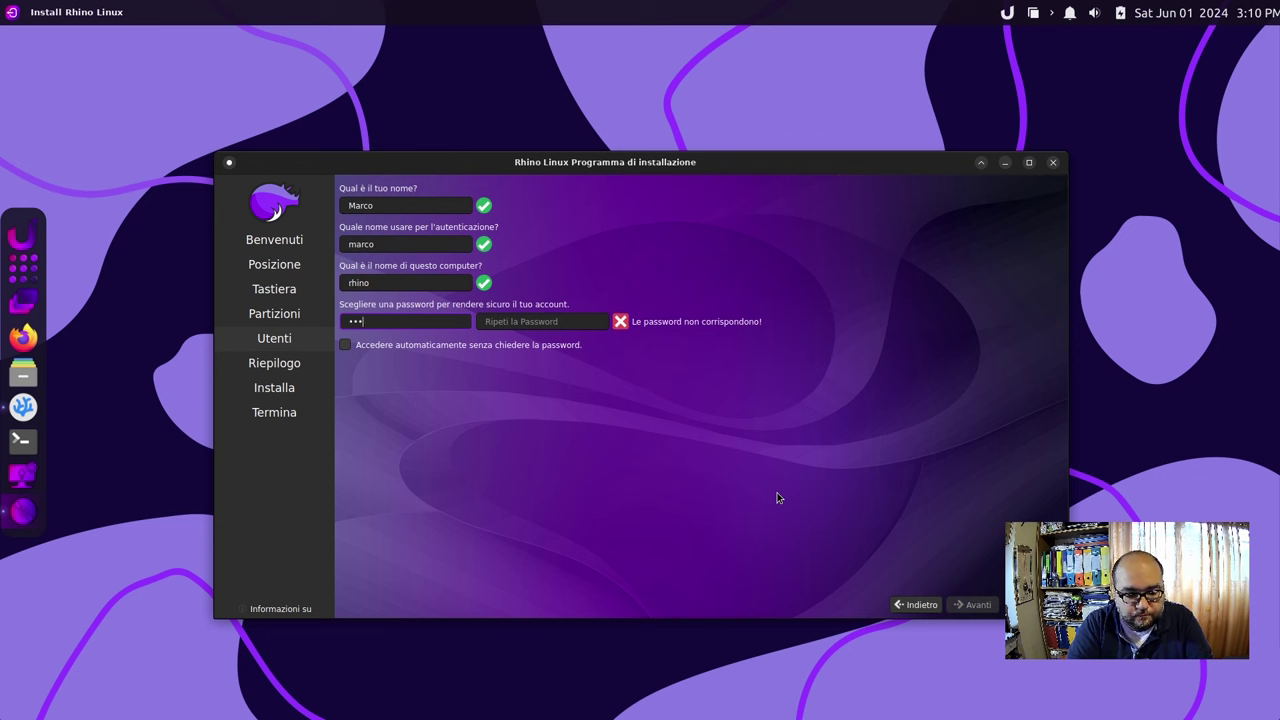
pyautogui.press('Tab')
pyautogui.write('1234')
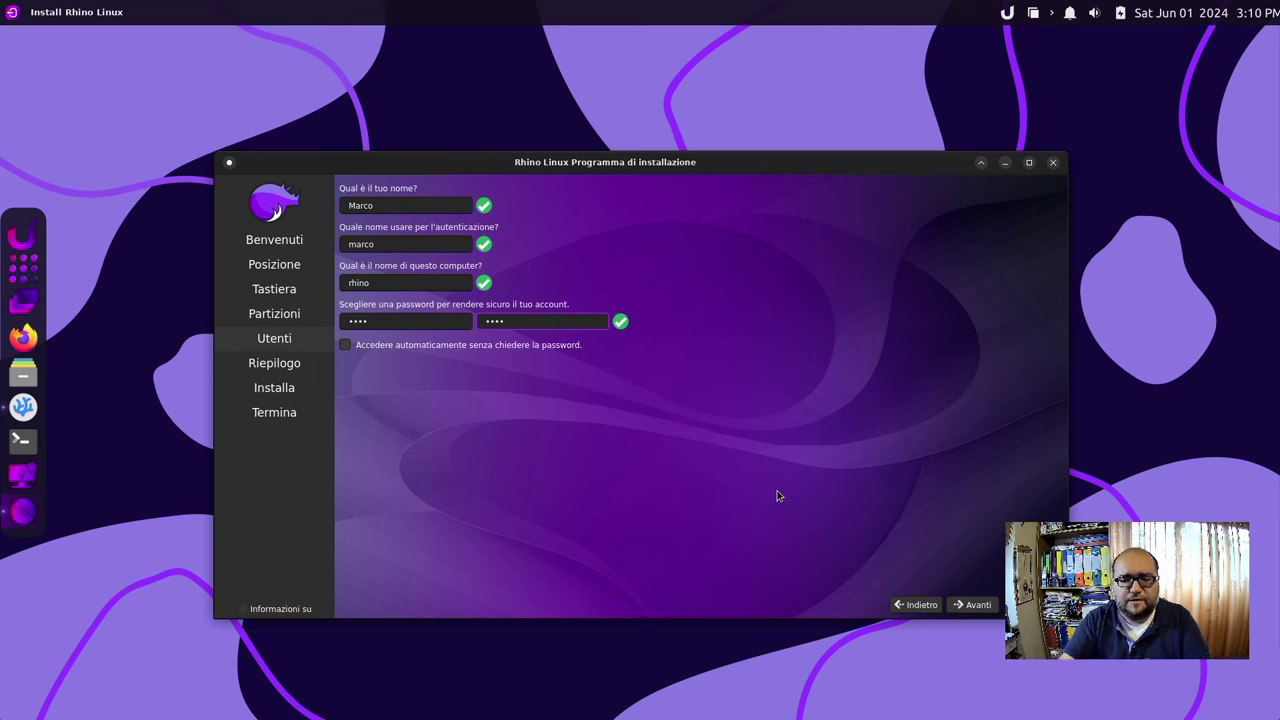
pyautogui.click(975, 605)
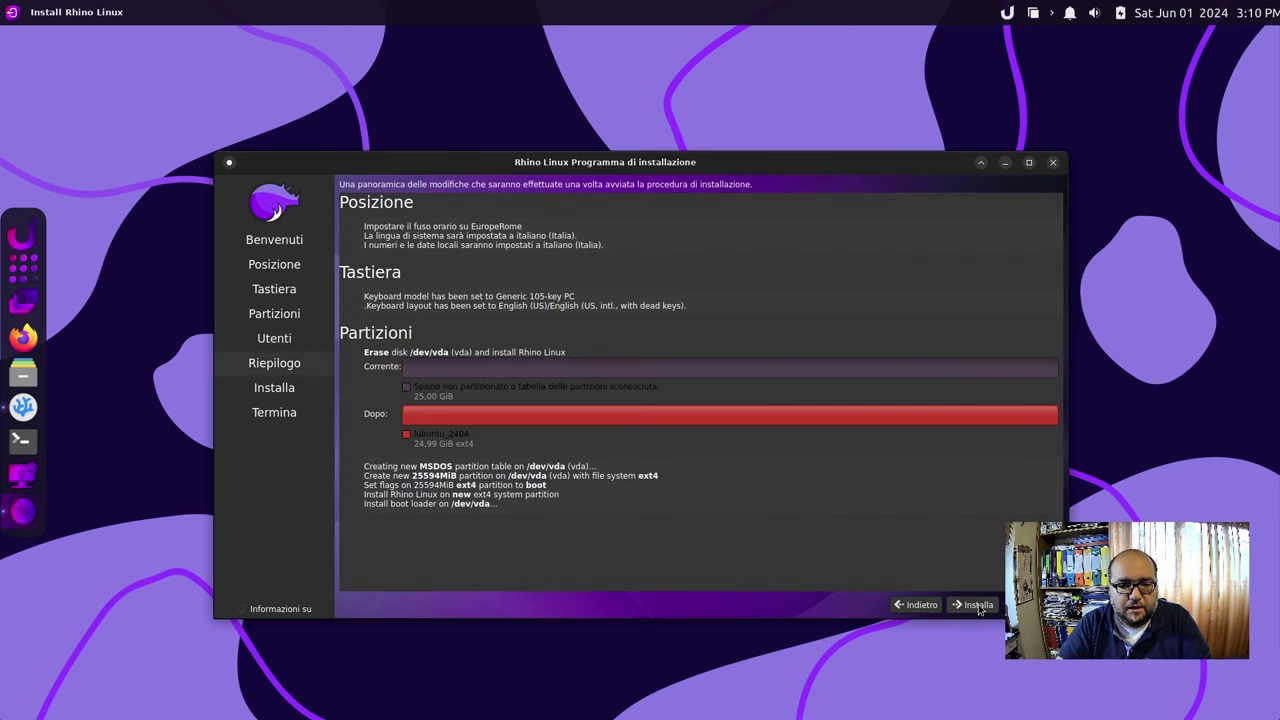
# Start and confirm the Rhino Linux installation, then leave the virtual machine's fullscreen view.
pyautogui.click(979, 606)
pyautogui.click(628, 391)
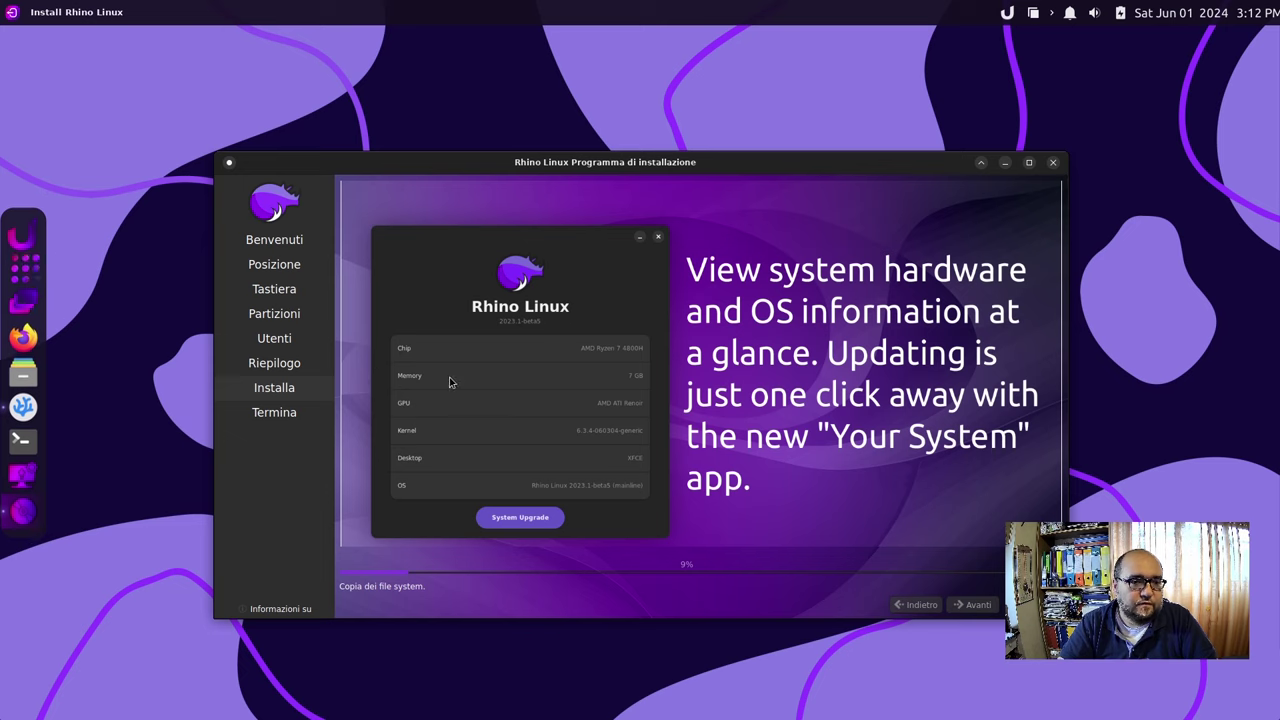
pyautogui.press('super')
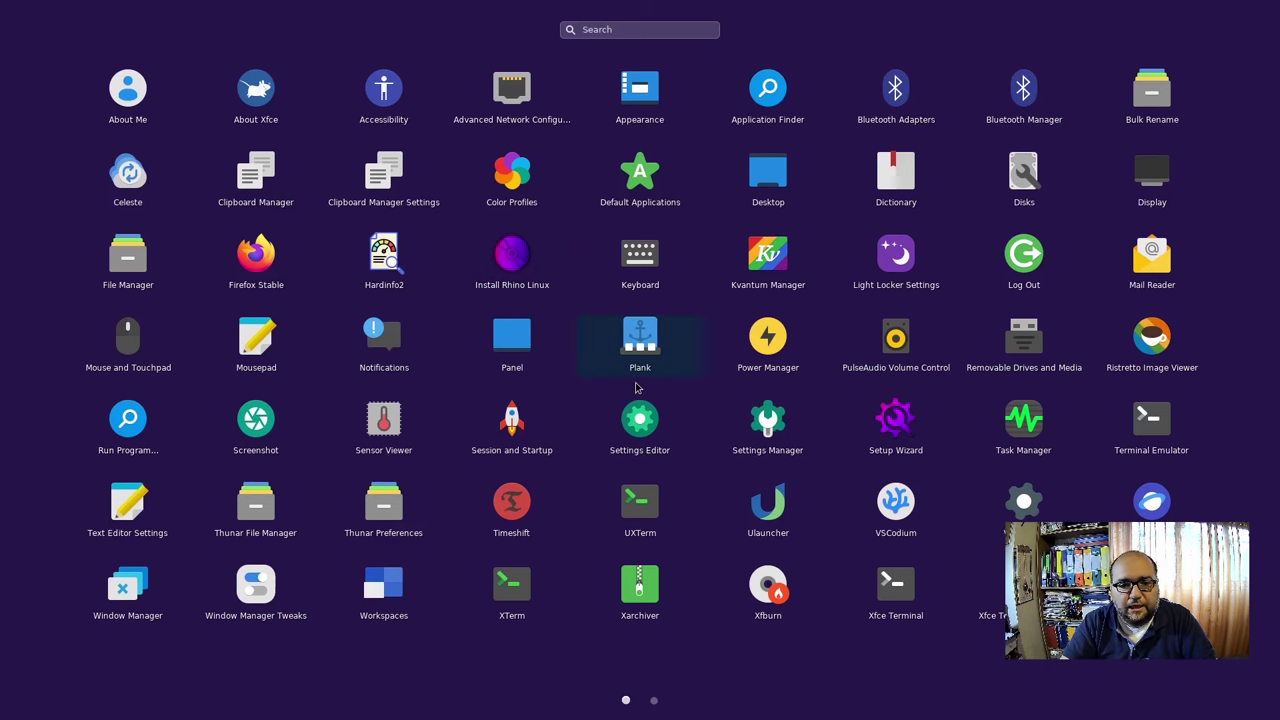
pyautogui.click(654, 700)
pyautogui.click(717, 217)
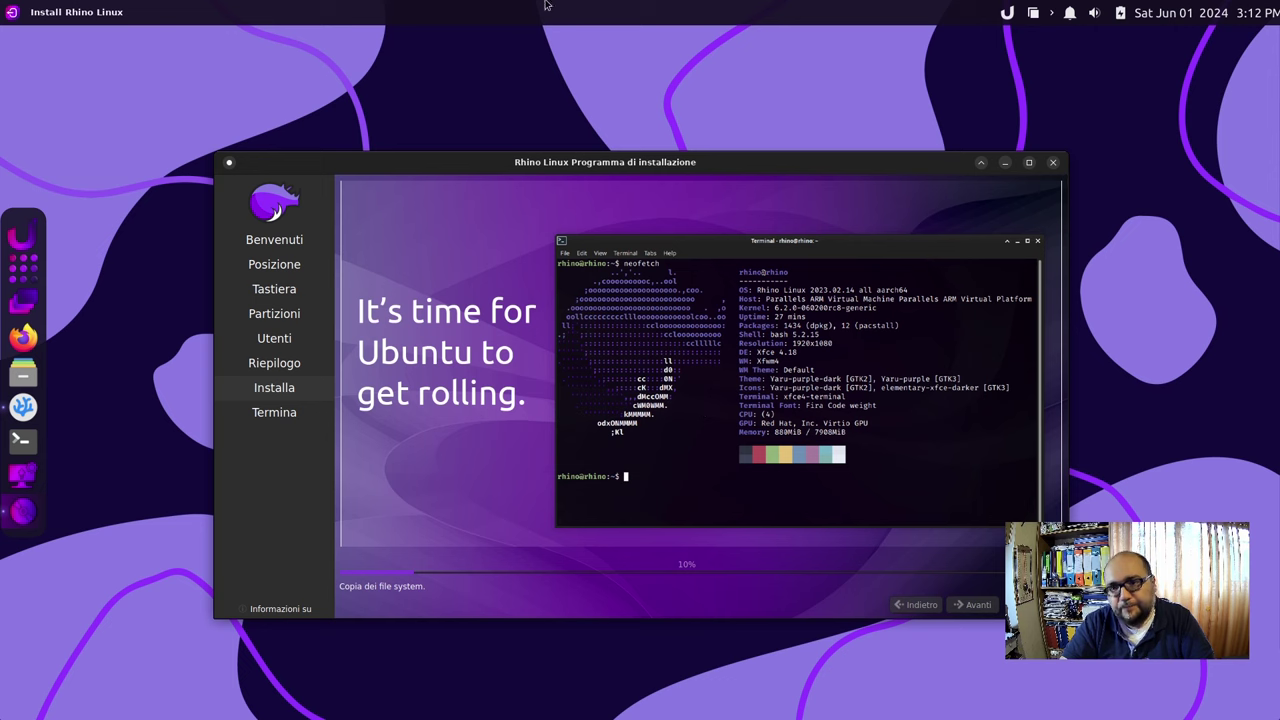
pyautogui.moveTo(619, 28)
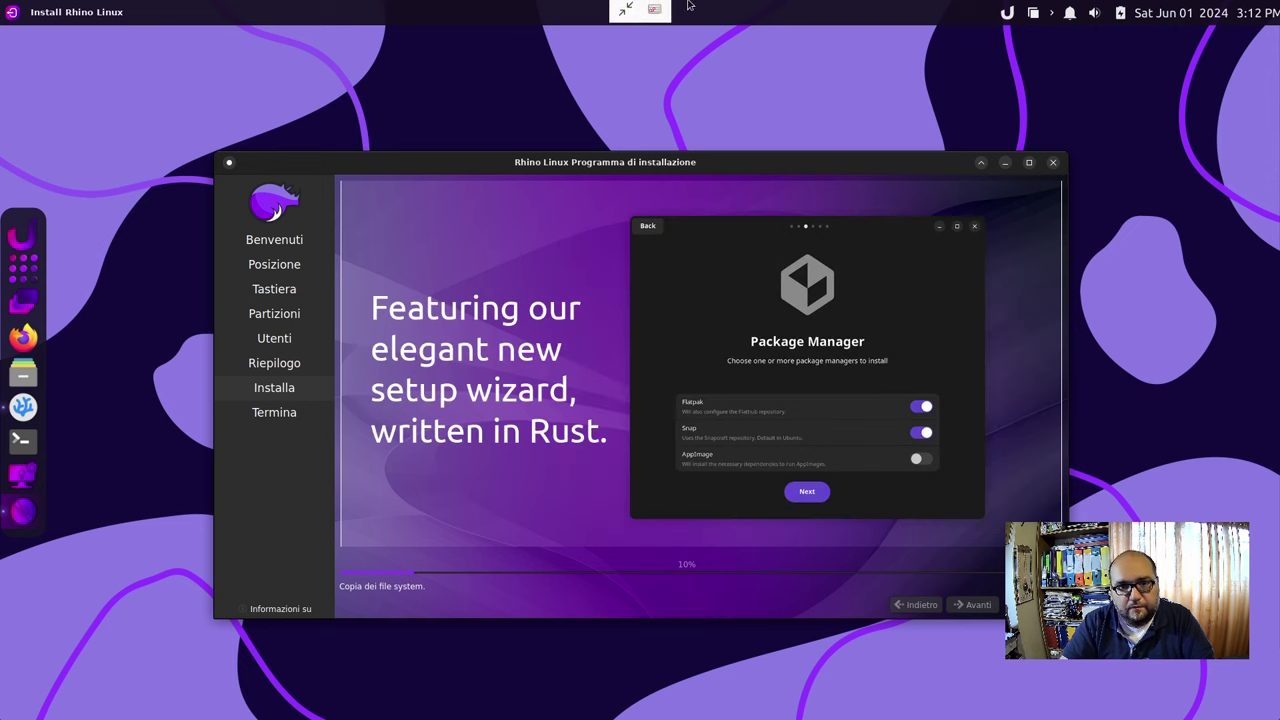
pyautogui.click(622, 17)
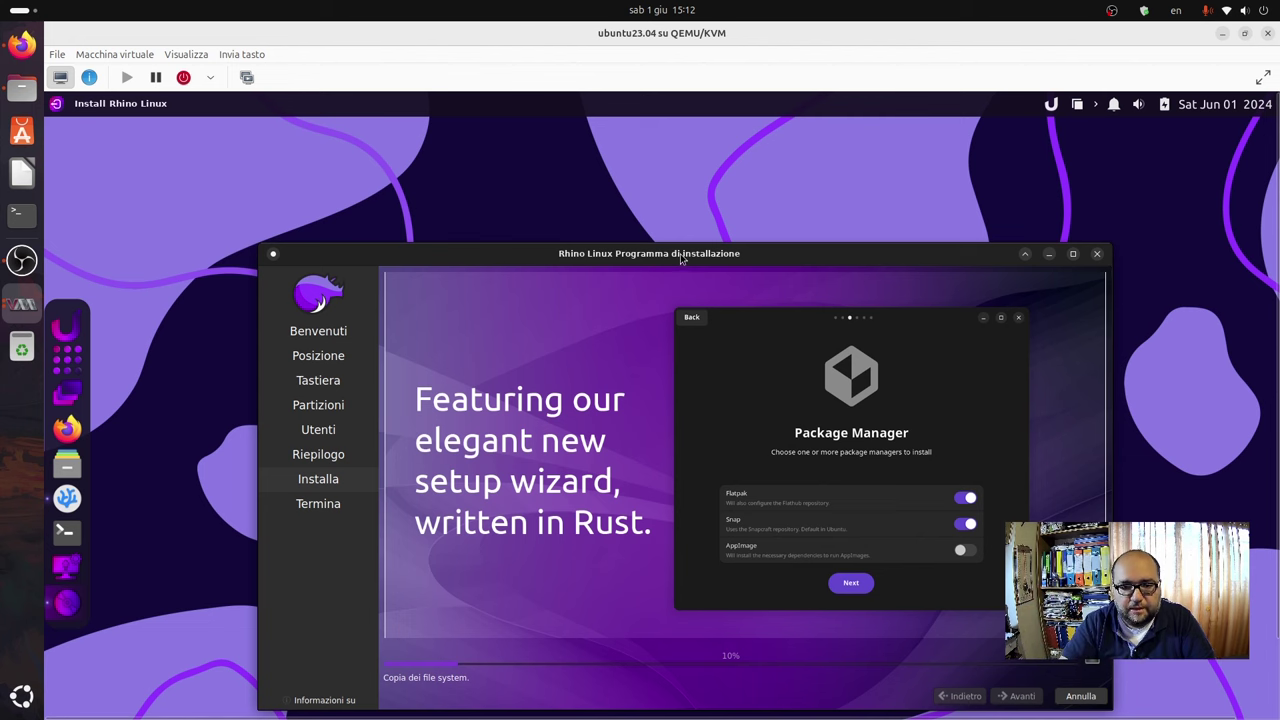
# Move the installer window higher and wait for the 'Tutto fatto' completion page.
pyautogui.moveTo(684, 258); pyautogui.dragTo(676, 204)
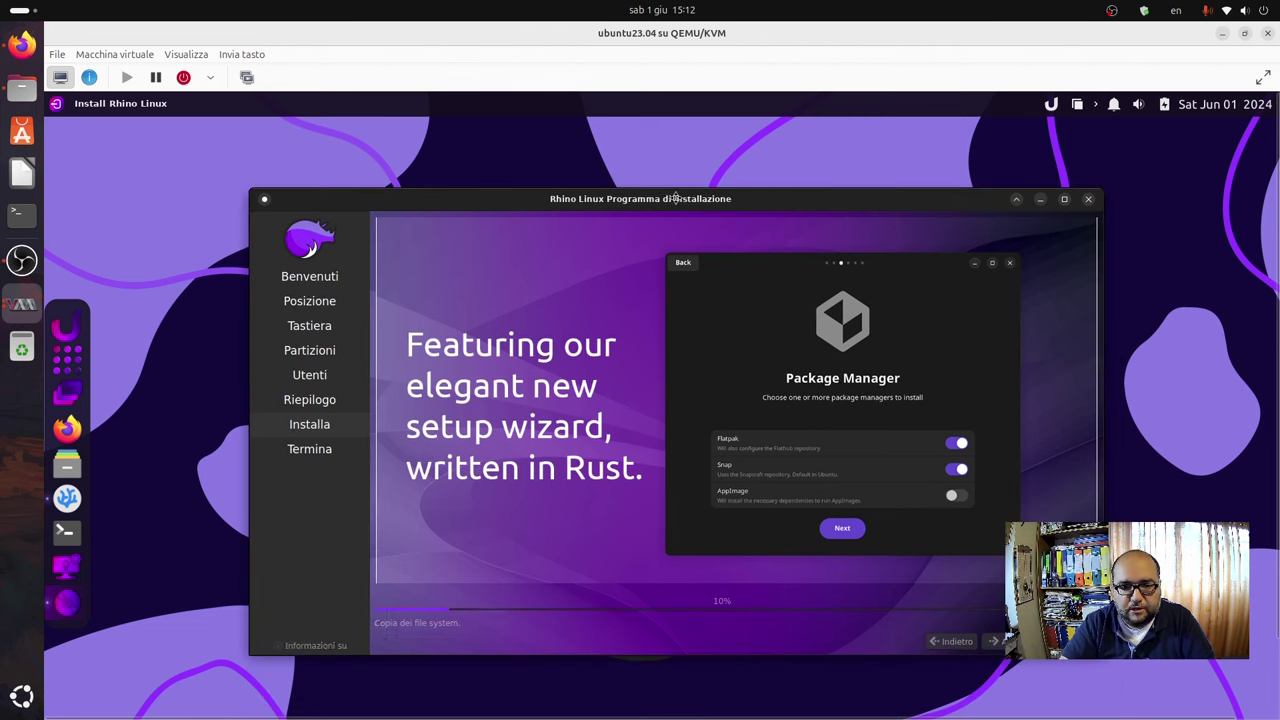
pyautogui.click(1108, 10)
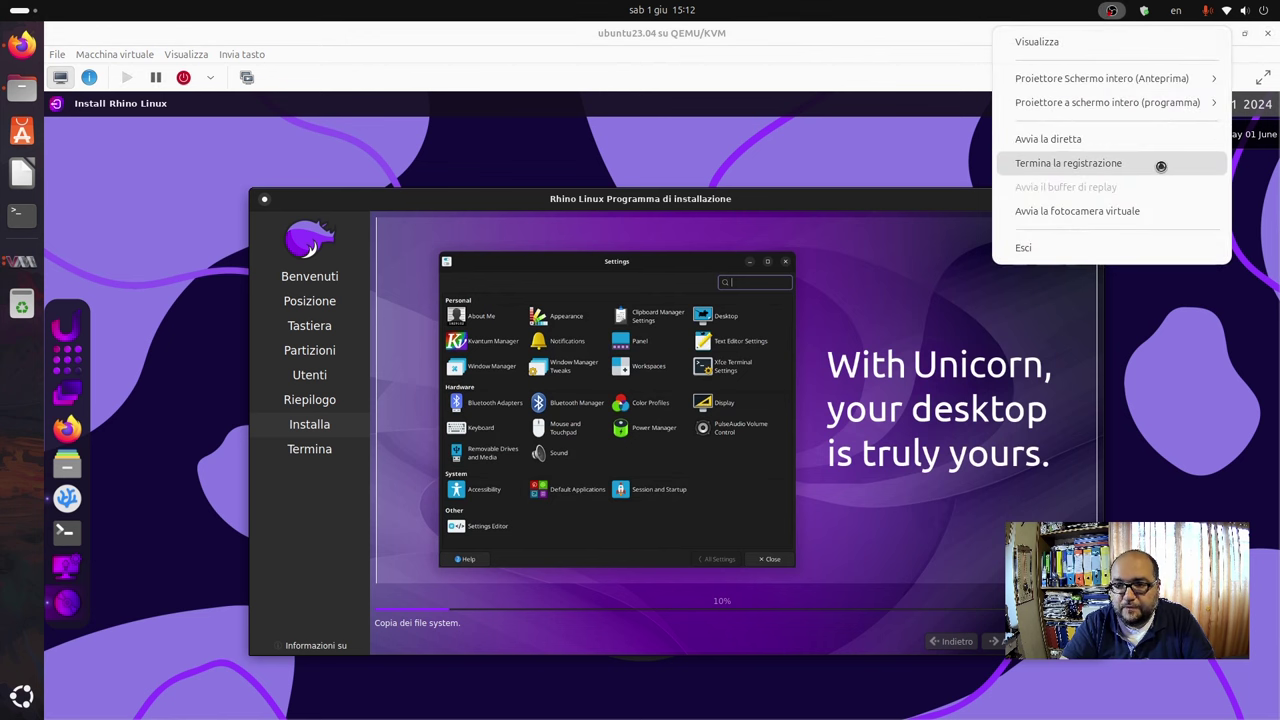
pyautogui.click(1158, 166)
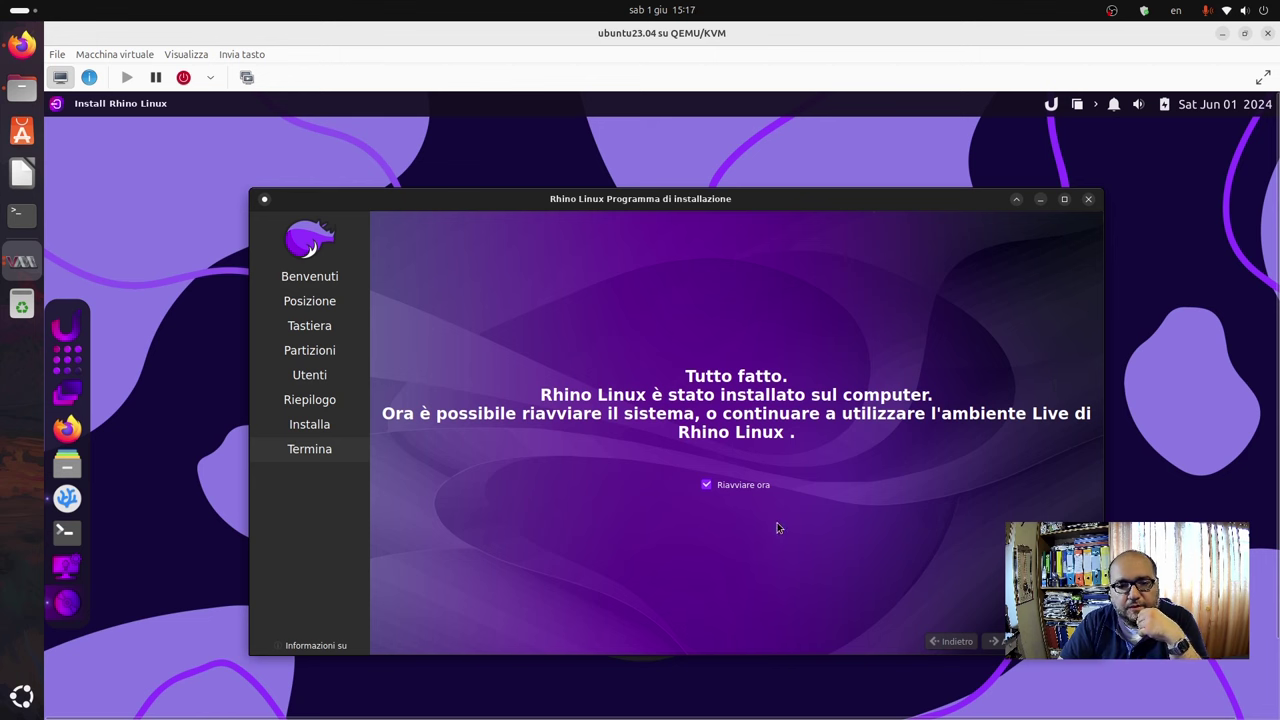
# Finish the installer with 'Riavviare ora' ticked, toggling VM fullscreen on and off during the reboot.
pyautogui.click(1006, 636)
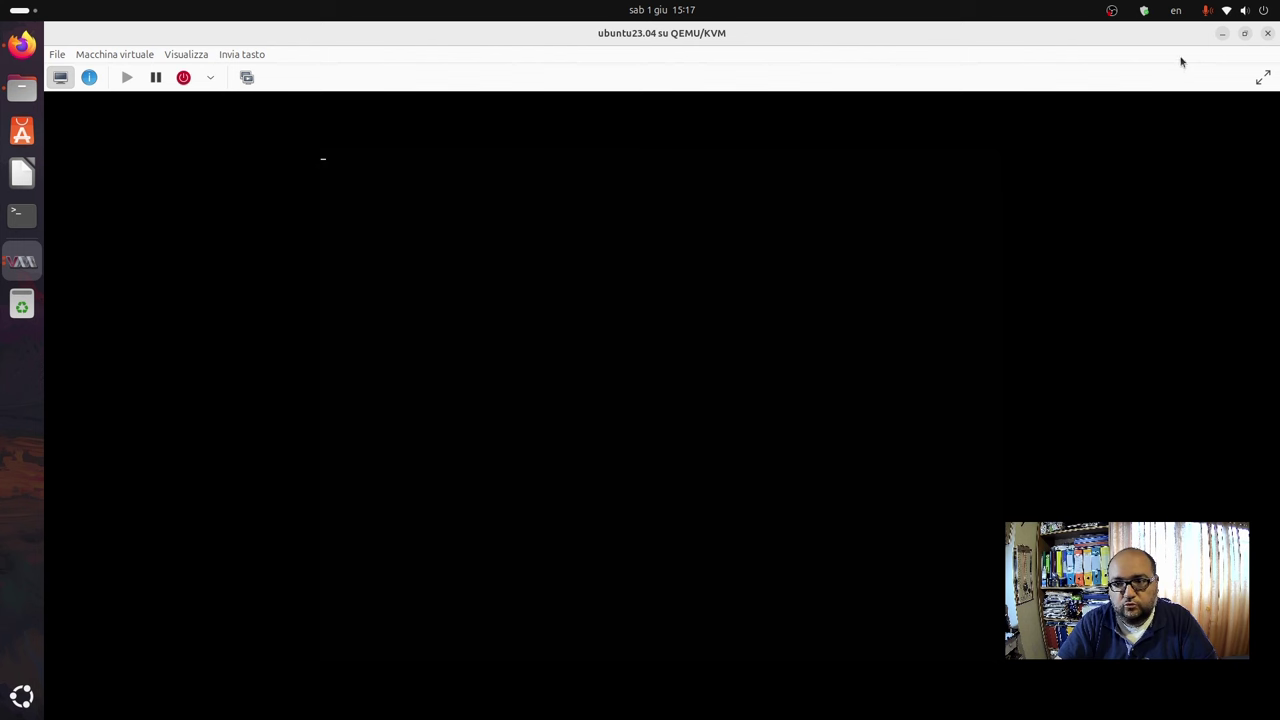
pyautogui.click(1262, 78)
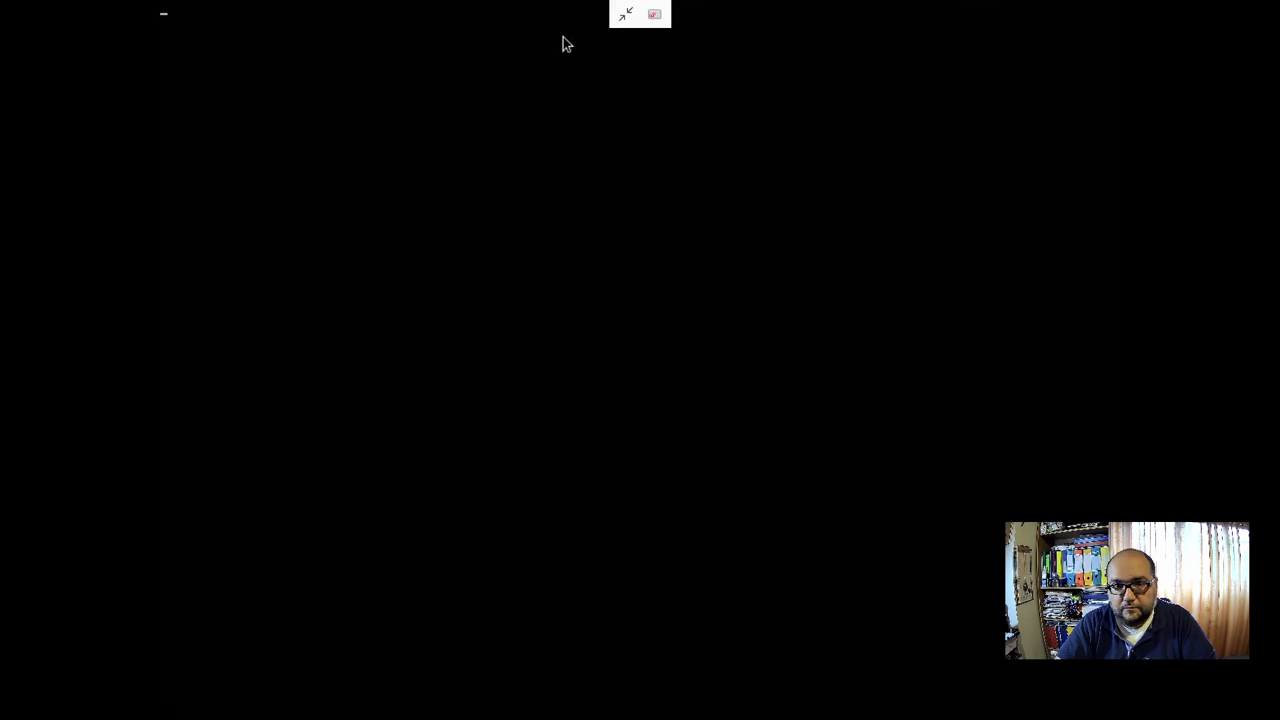
pyautogui.click(626, 14)
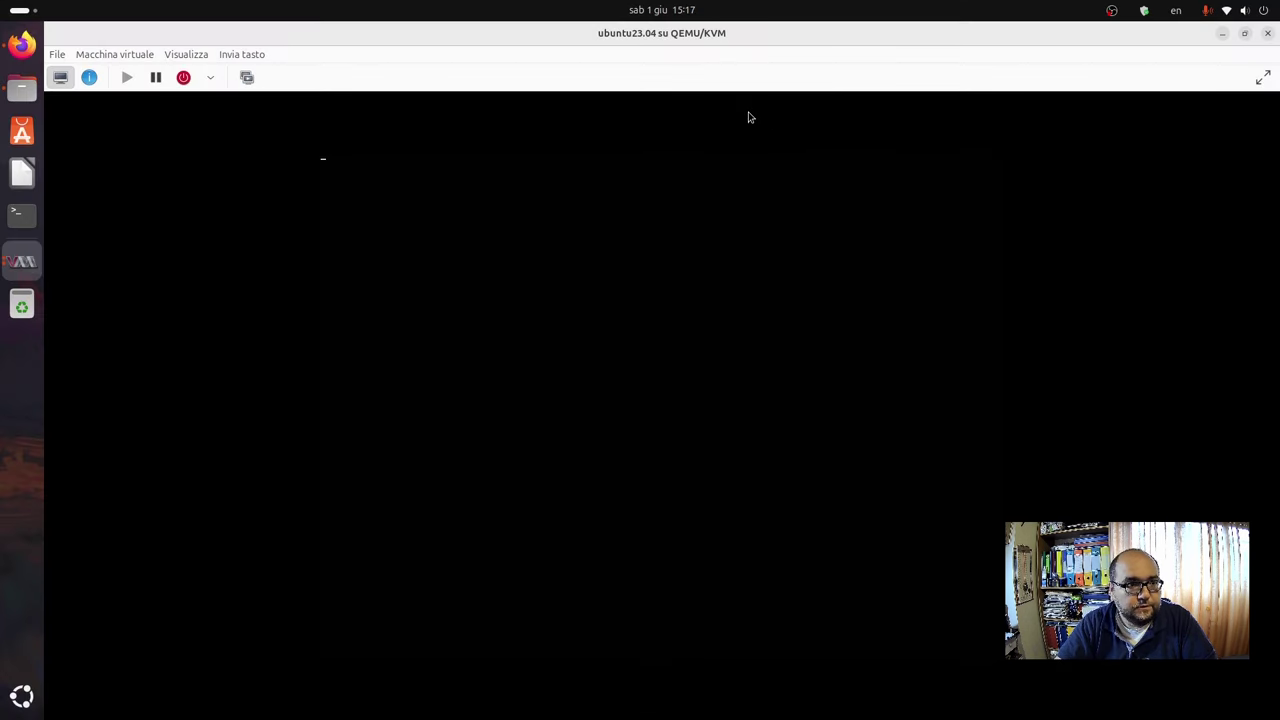